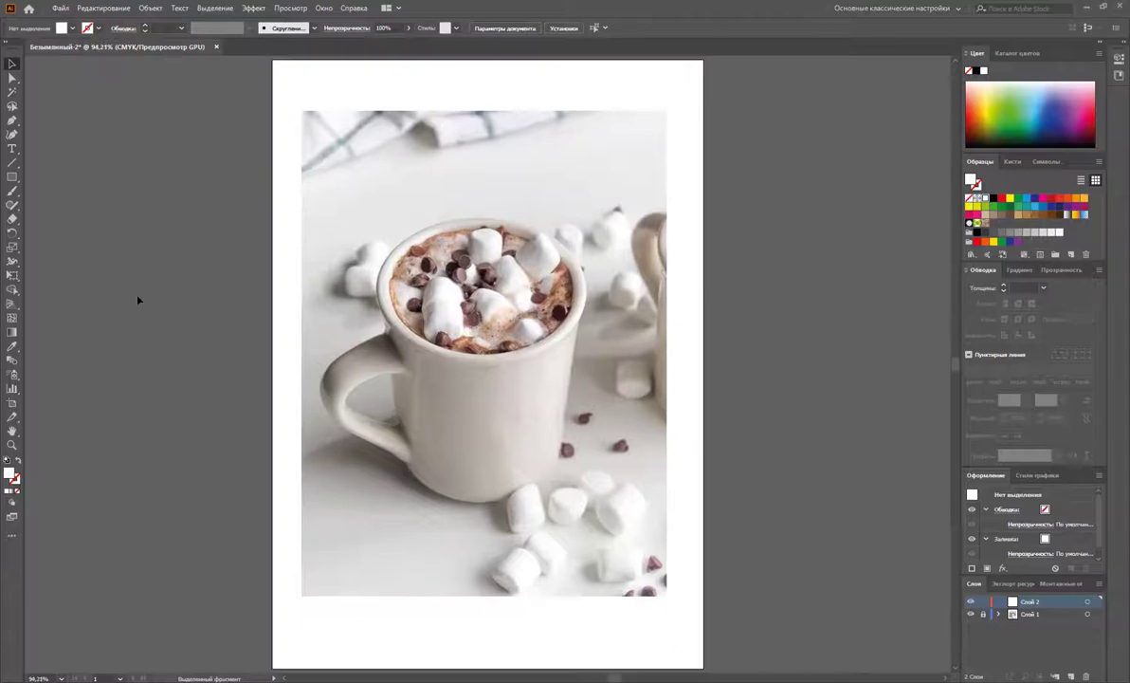
Draw a red ellipse over the cup rim and trace the cup body outline with the Pen tool
drag(400, 244, 582, 370)
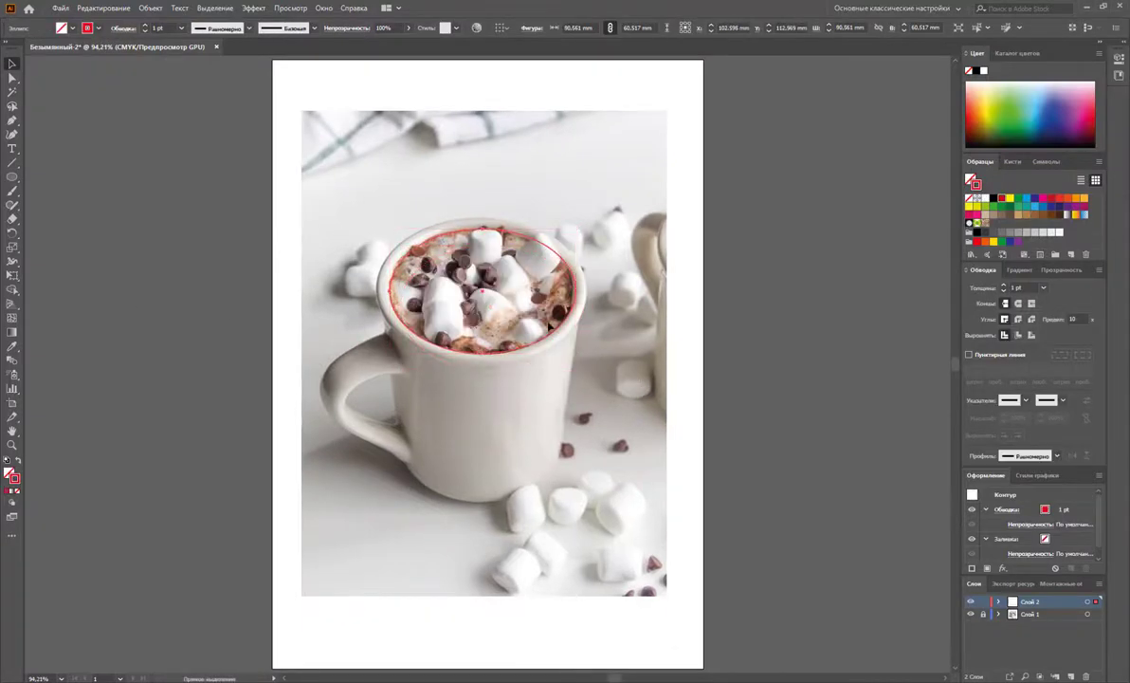
key(ctrl+shift+F9)
key(p)
click(379, 314)
click(407, 467)
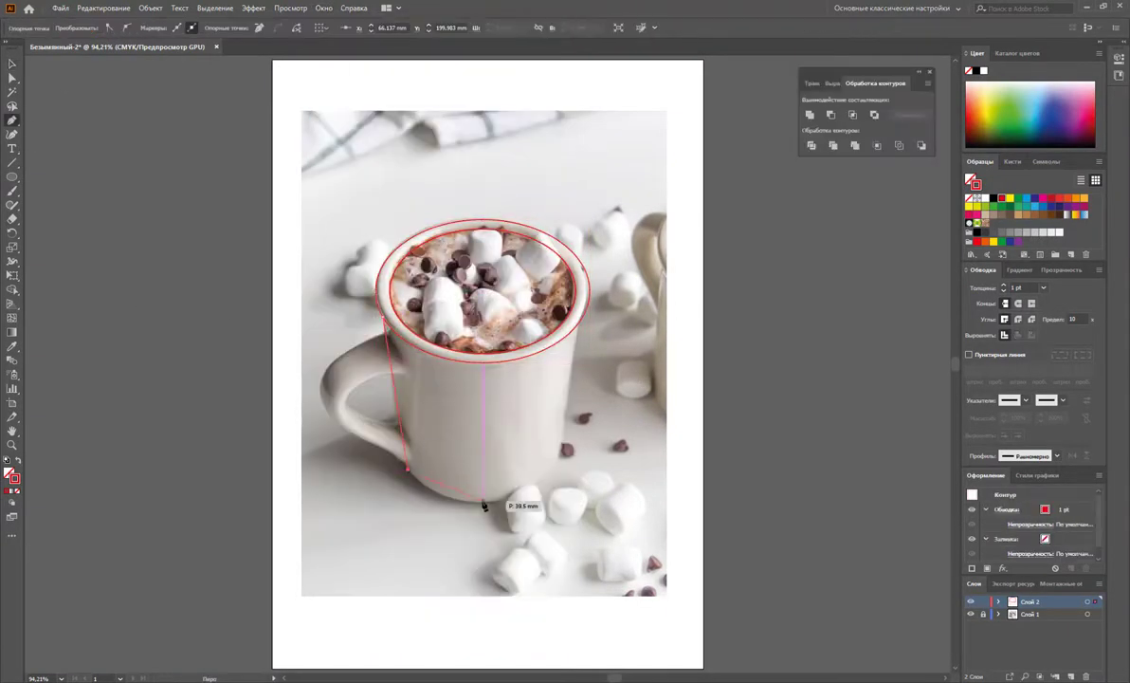
click(582, 328)
key(v)
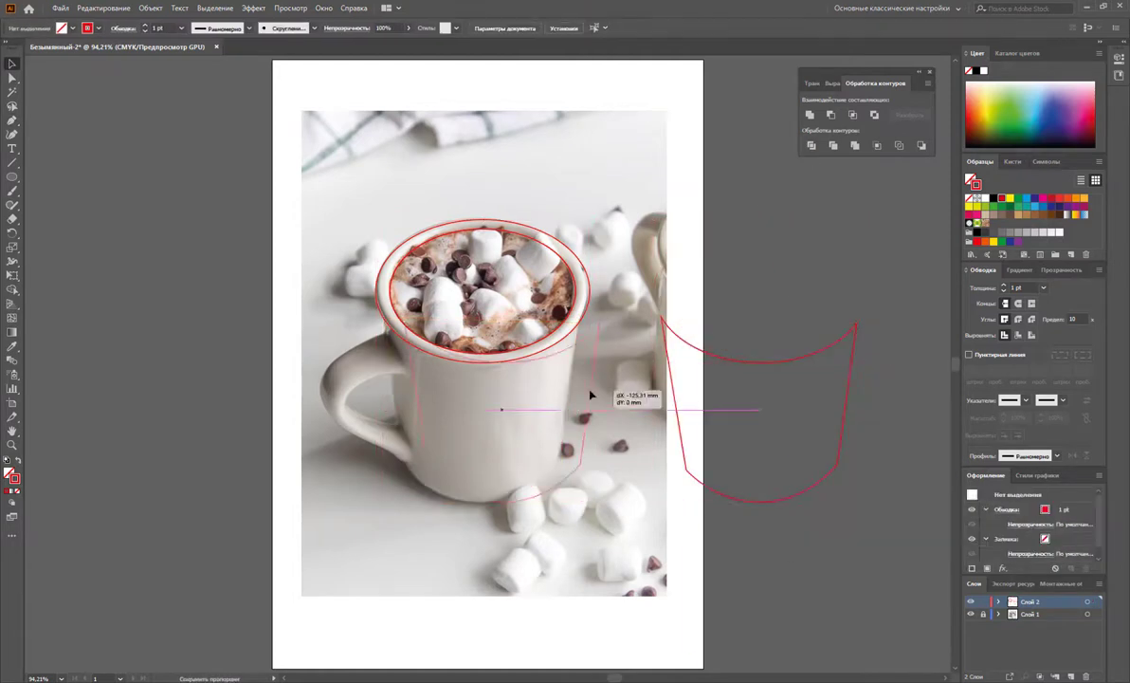
click(555, 379)
Trace the mug handle as a red Pen path and add an anchor point to it
right_click(832, 353)
mouse_move(341, 379)
mouse_down()
mouse_move(749, 380)
mouse_move(410, 367)
mouse_up()
drag(12, 119, 90, 133)
click(384, 334)
click(324, 377)
click(339, 427)
click(408, 468)
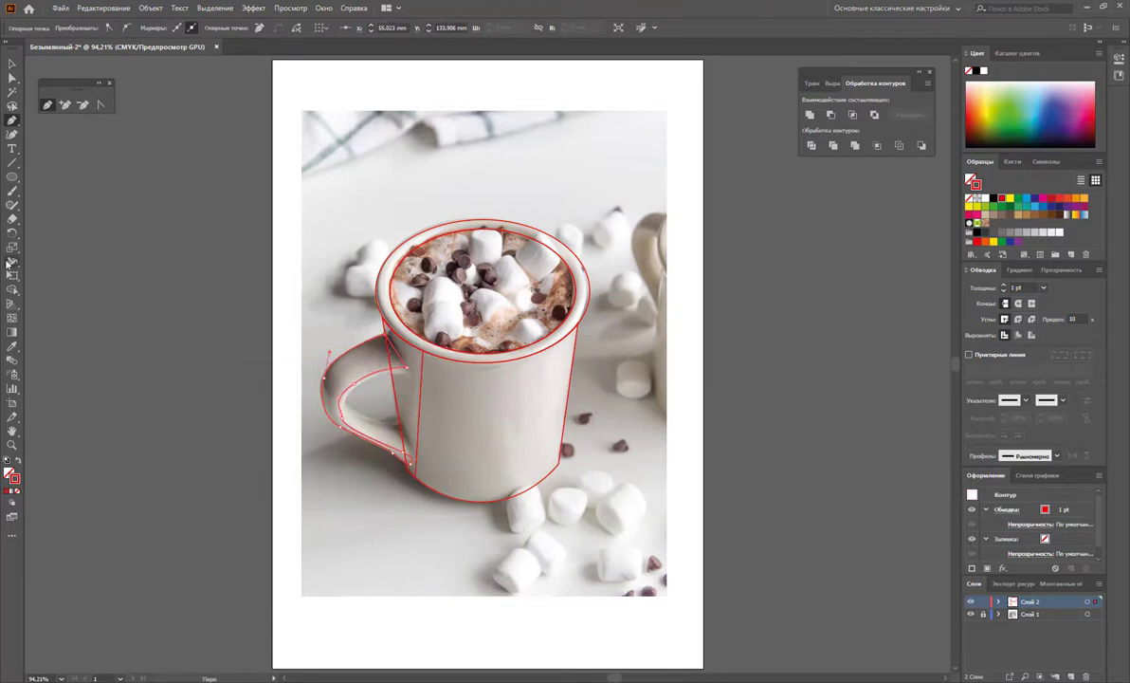
key(v)
click(408, 375)
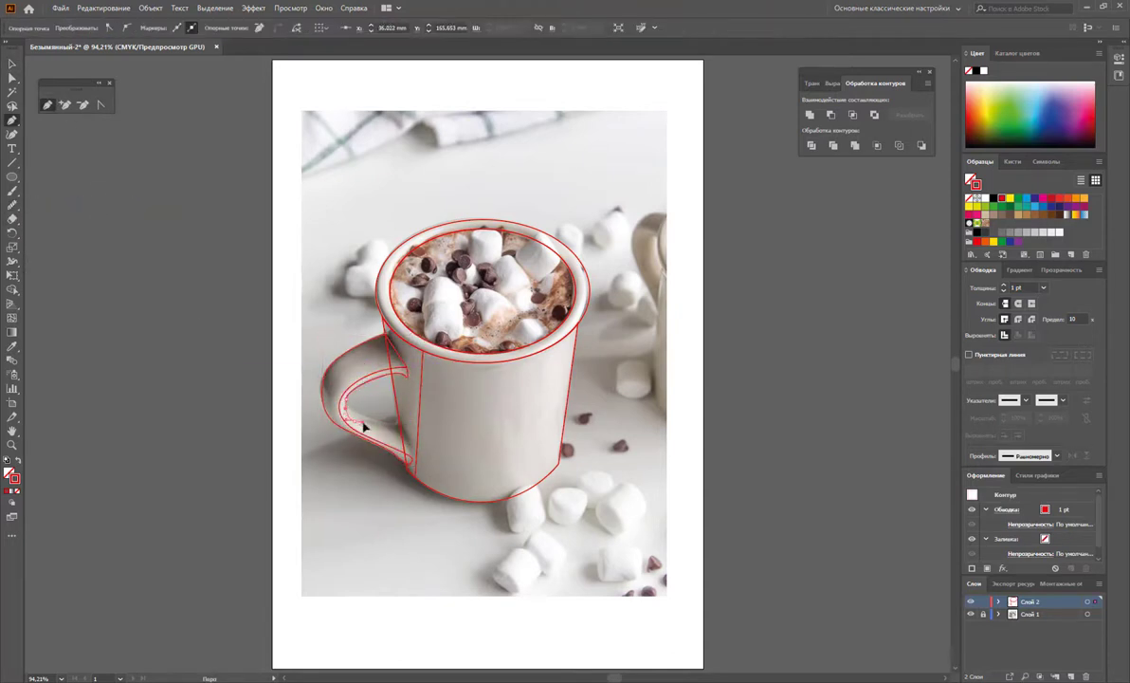
Reposition the handle path so it sits back on the mug
key(v)
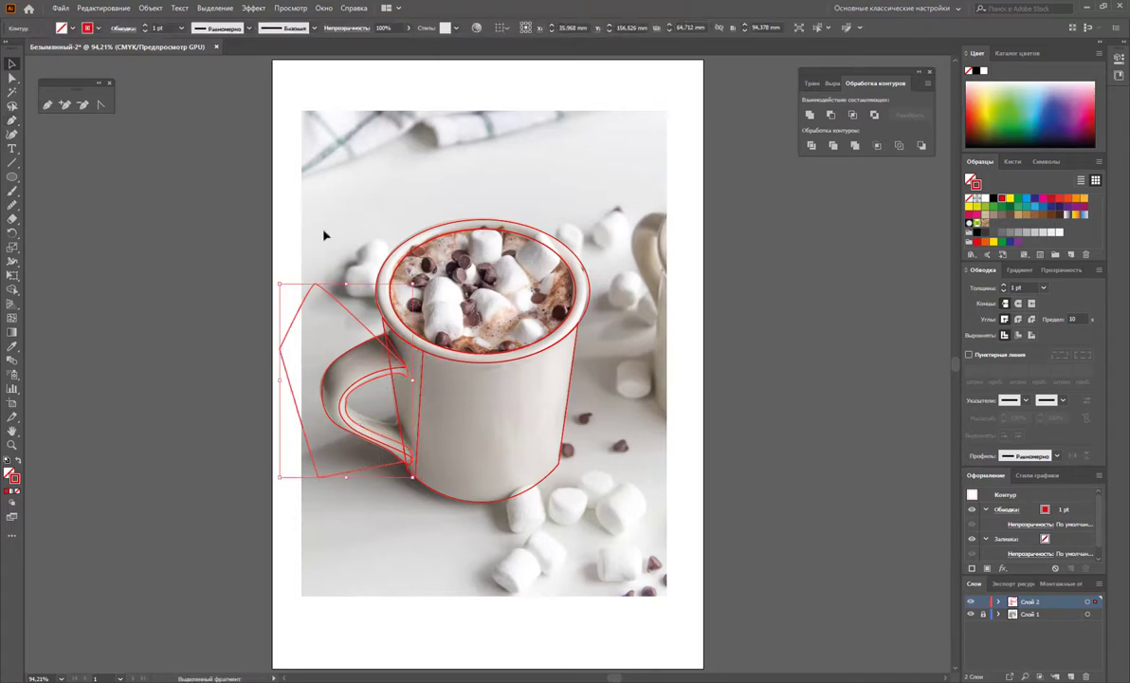
drag(407, 371, 225, 360)
key(ctrl+z)
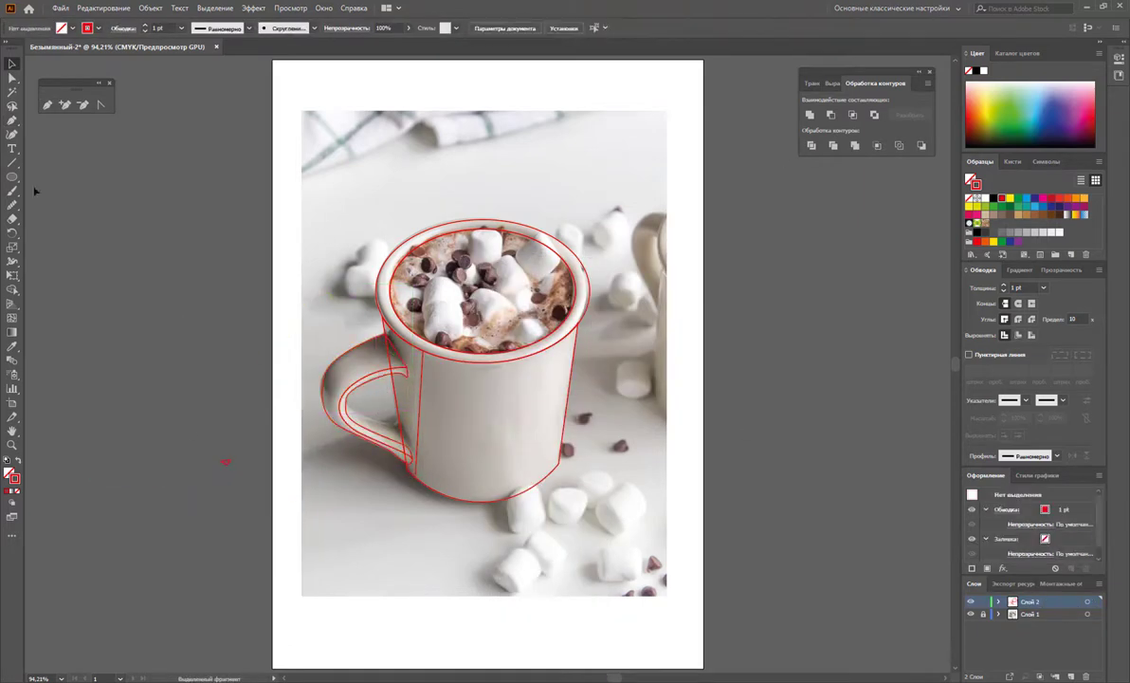
key(p)
key(ctrl+shift+z)
key(v)
drag(227, 445, 405, 446)
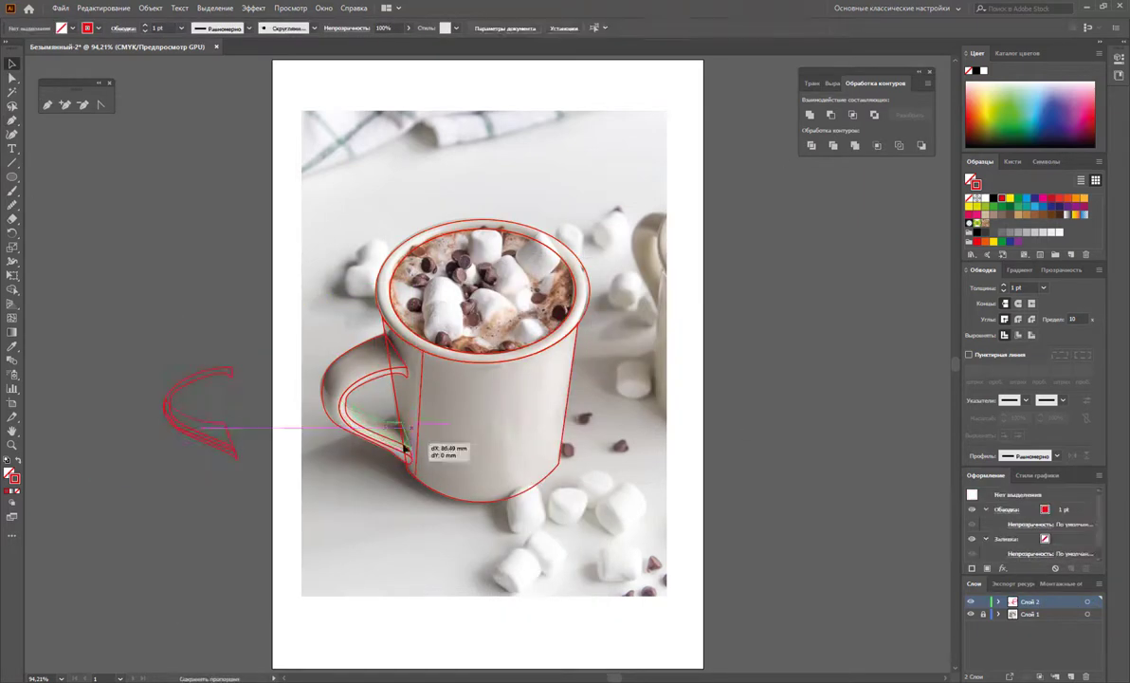
scroll(484, 250, up, 5)
Outline the chocolate chips floating in the cup with red paths
key(p)
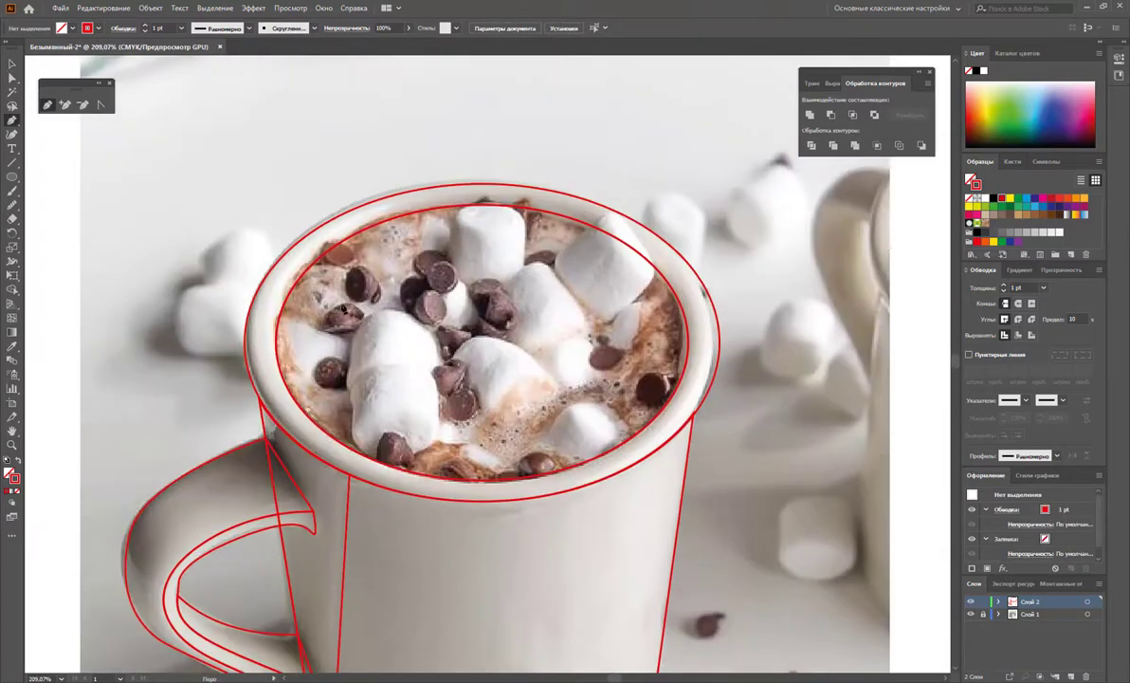
mouse_move(418, 305)
mouse_down()
mouse_move(431, 292)
mouse_move(453, 323)
mouse_up()
key(v)
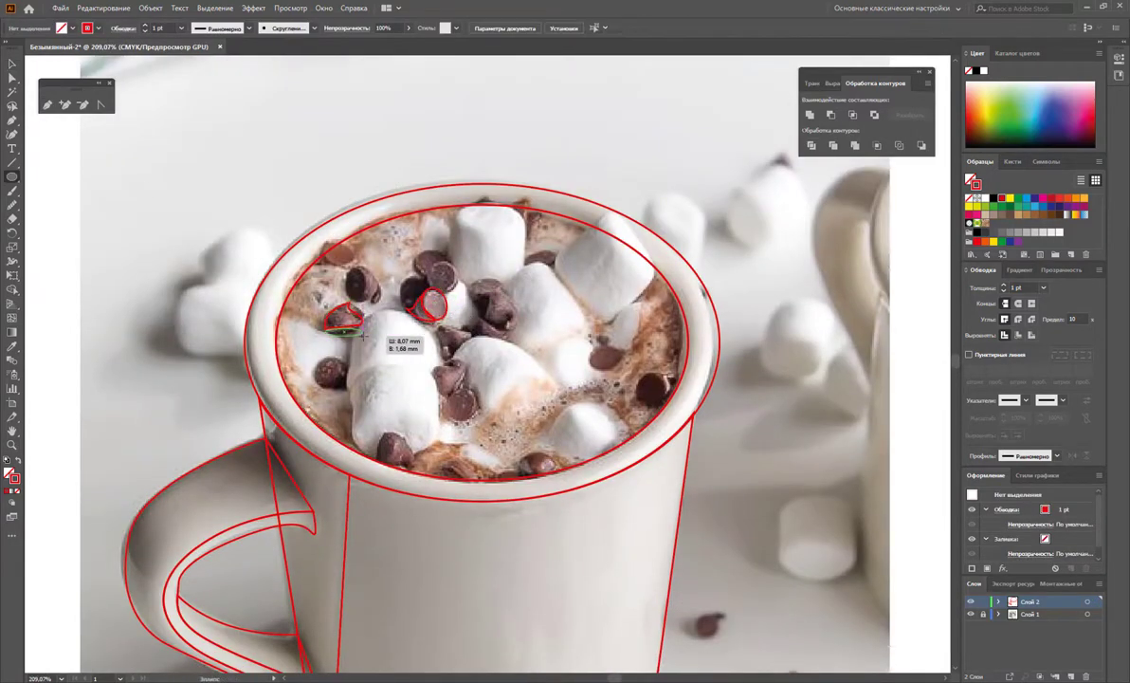
drag(363, 332, 361, 318)
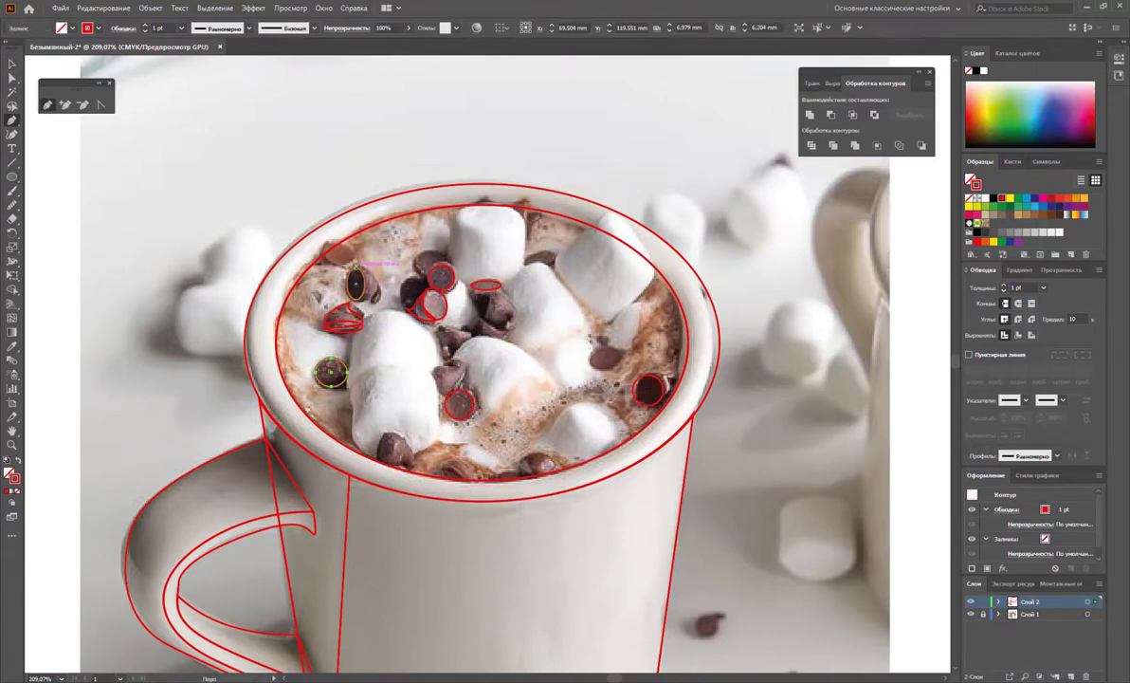
click(358, 268)
click(419, 262)
drag(453, 254, 474, 284)
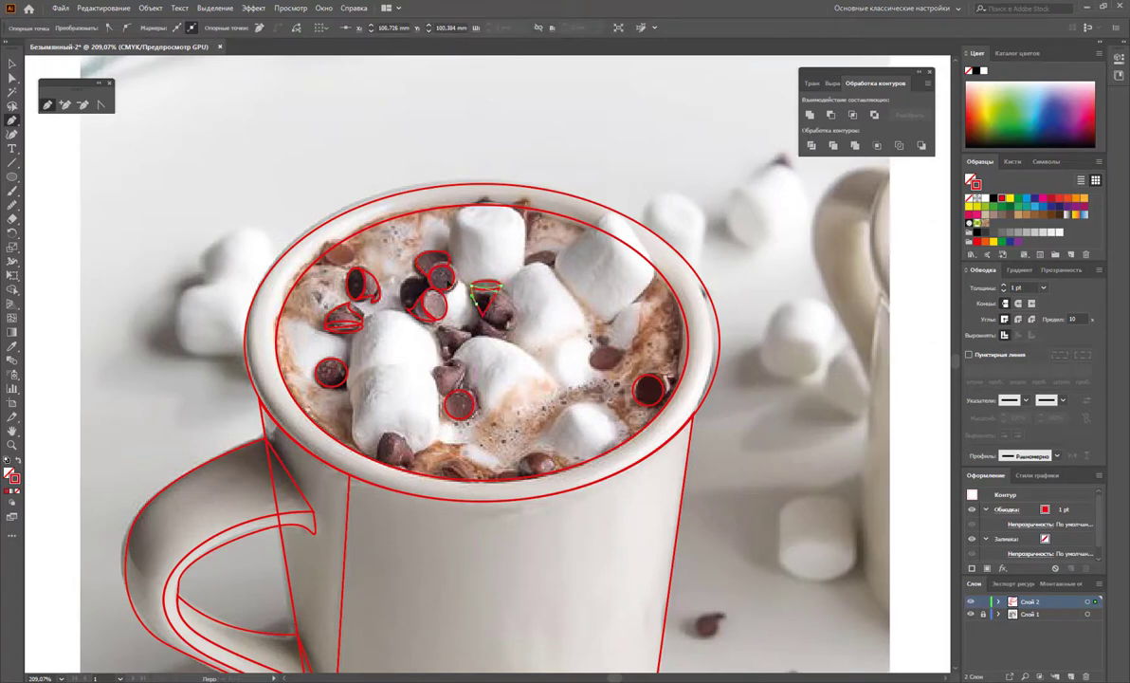
click(438, 366)
click(377, 438)
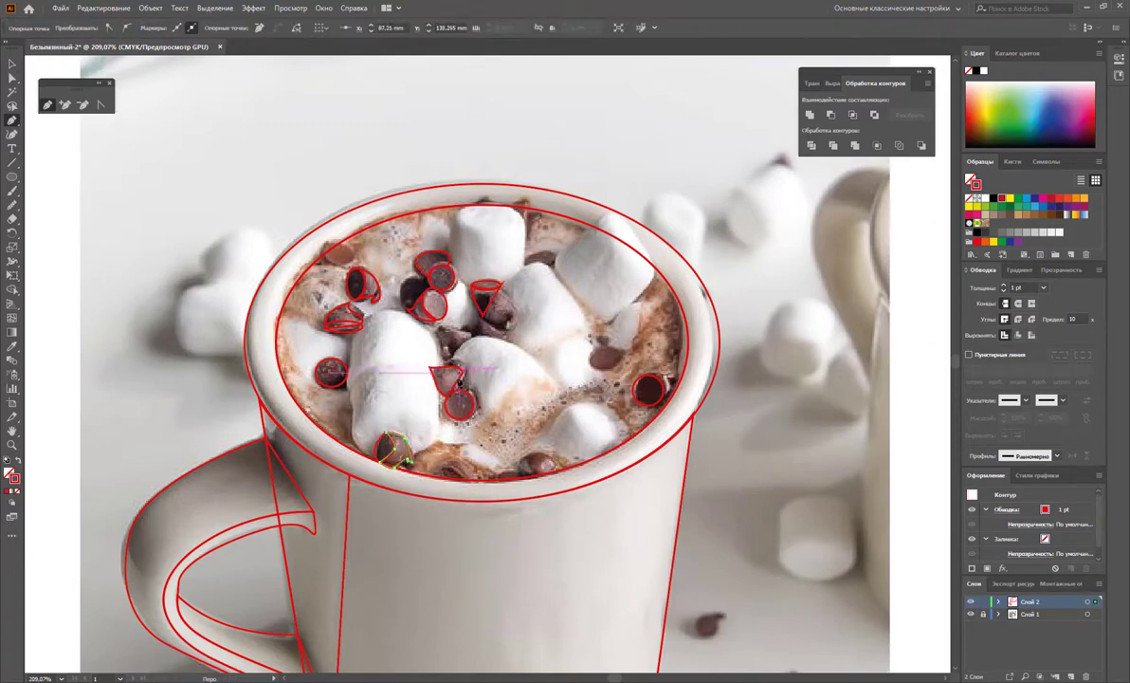
click(414, 283)
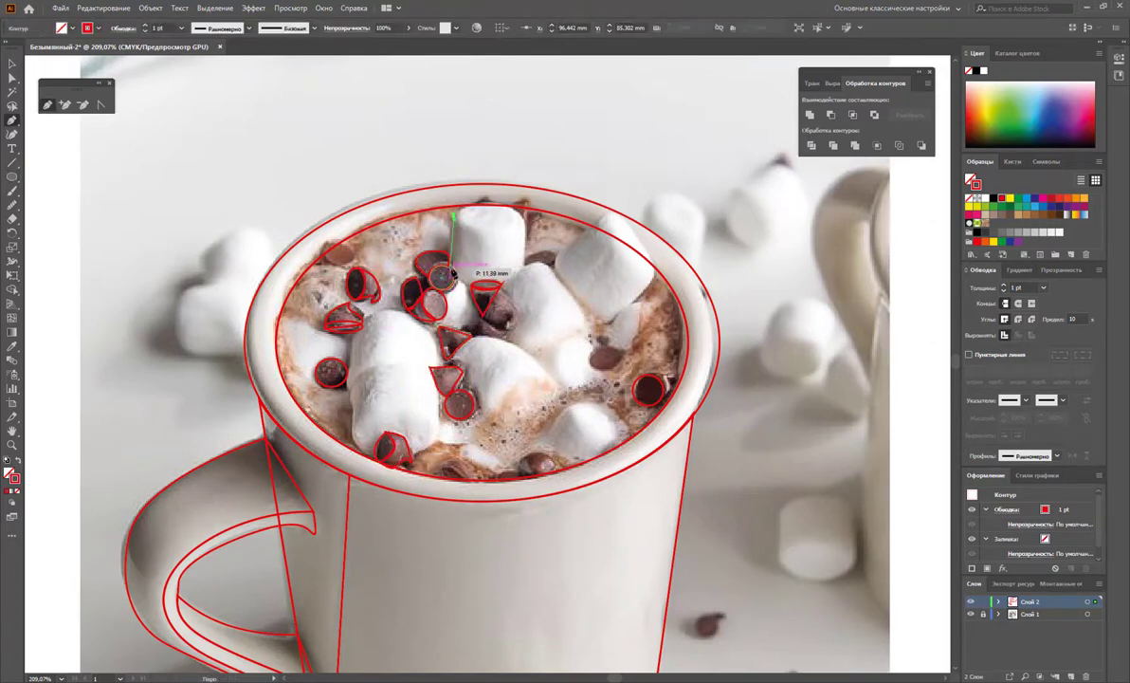
Outline the top marshmallow and the ends of the marshmallows in the cup with ellipses
drag(453, 204, 523, 228)
key(p)
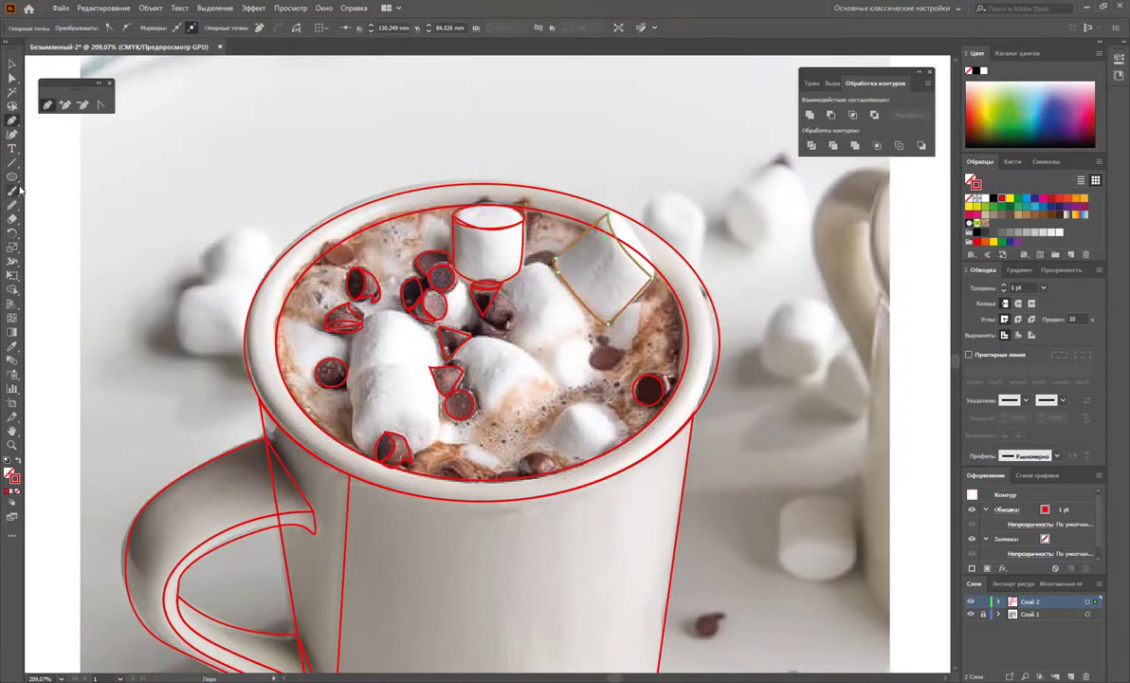
key(v)
drag(437, 457, 436, 453)
drag(485, 377, 561, 428)
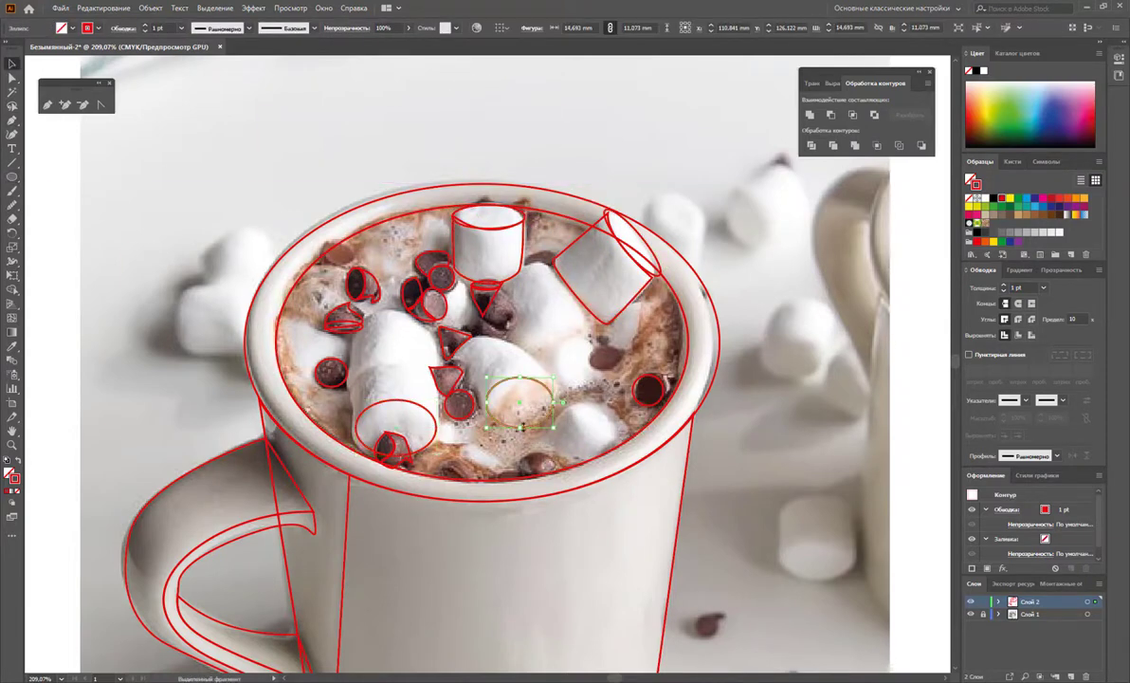
drag(354, 387, 353, 403)
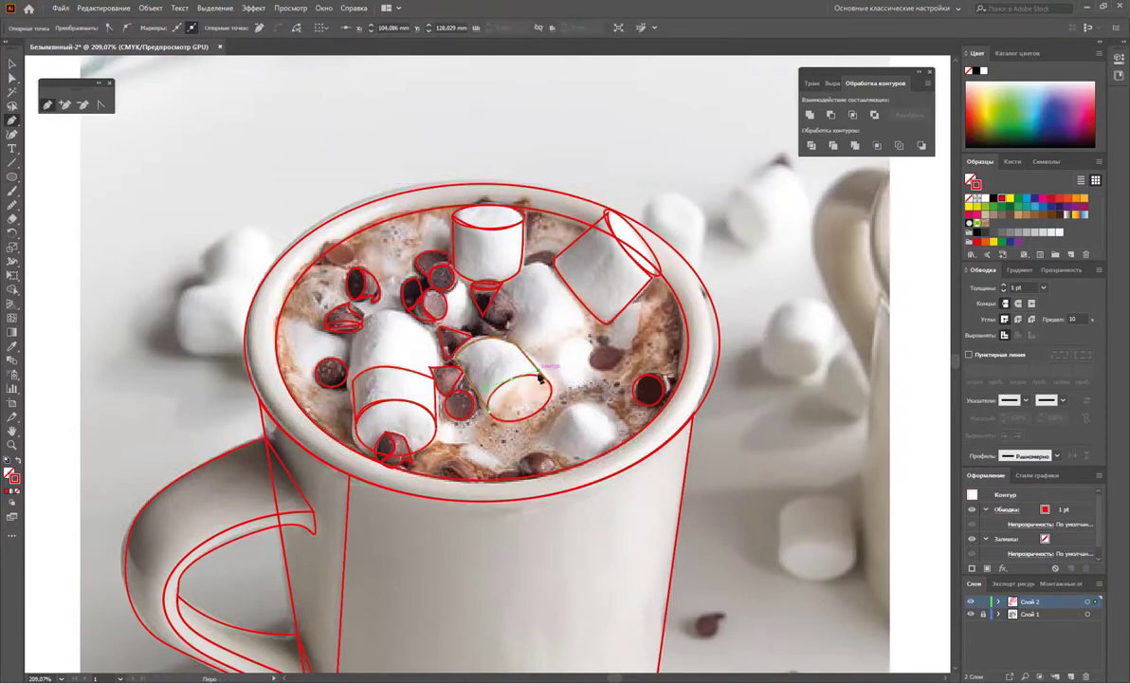
click(499, 296)
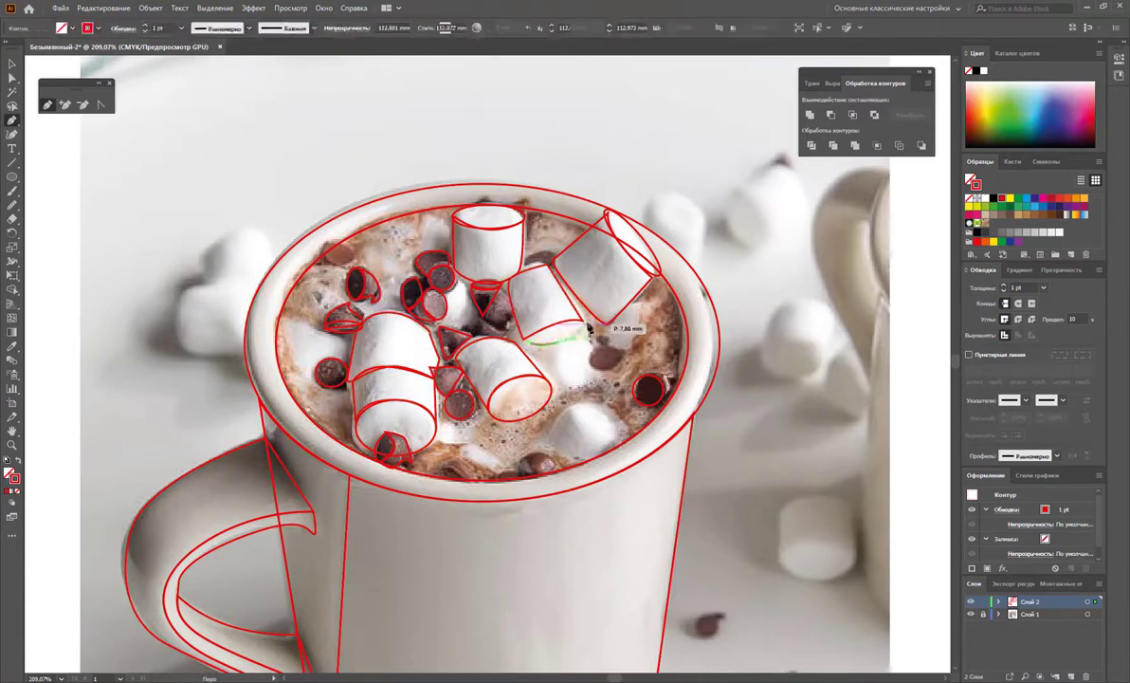
Outline the remaining marshmallows near the rim and beside the mug's base
click(517, 277)
click(553, 266)
click(580, 318)
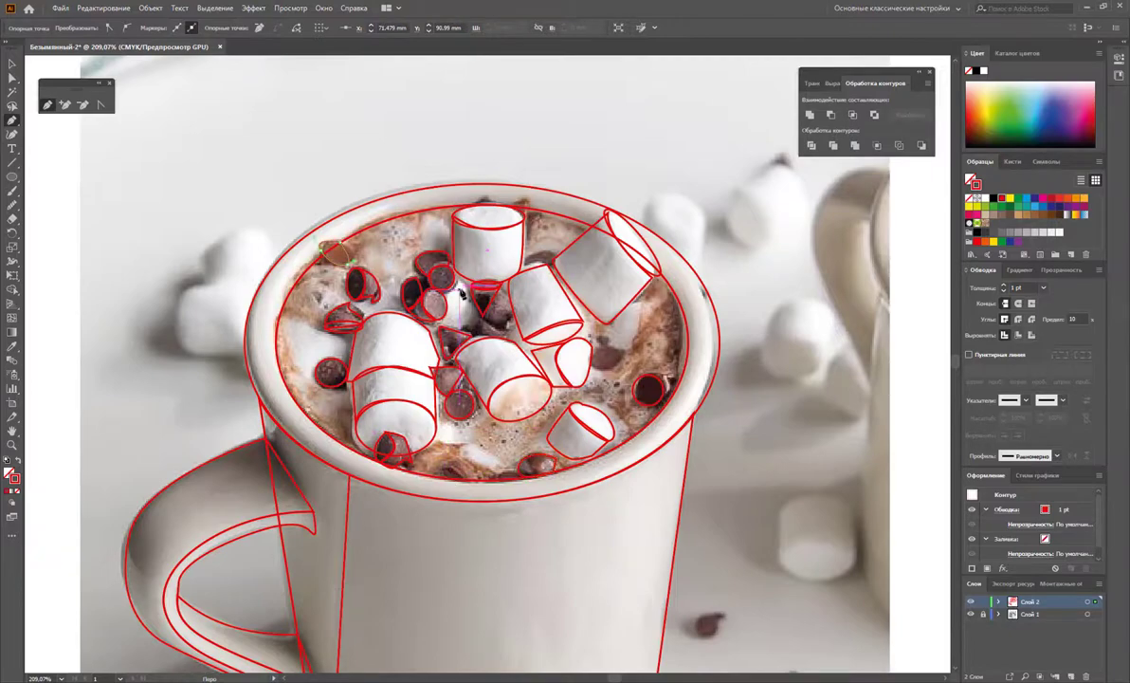
scroll(449, 479, down, 10)
click(542, 474)
click(541, 406)
Outline the marshmallows lying just below the mug, including the lower one and its end
click(588, 377)
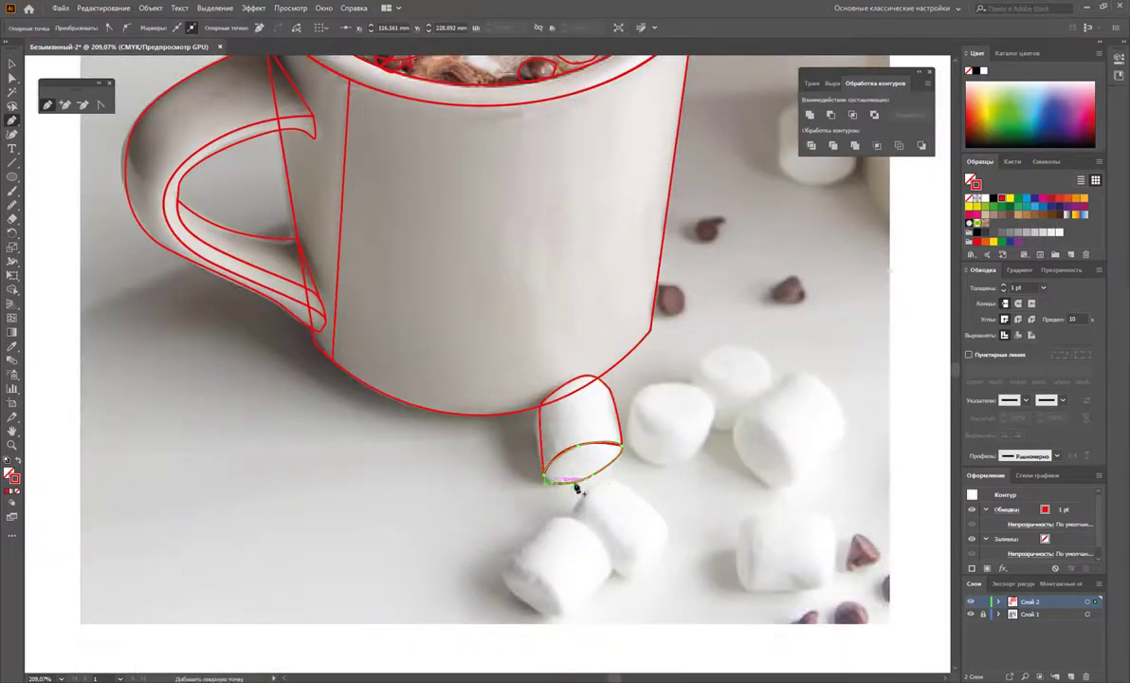
click(546, 479)
scroll(559, 512, down, 1)
click(505, 546)
click(562, 585)
click(550, 489)
click(614, 548)
click(506, 546)
click(666, 497)
click(626, 547)
click(667, 497)
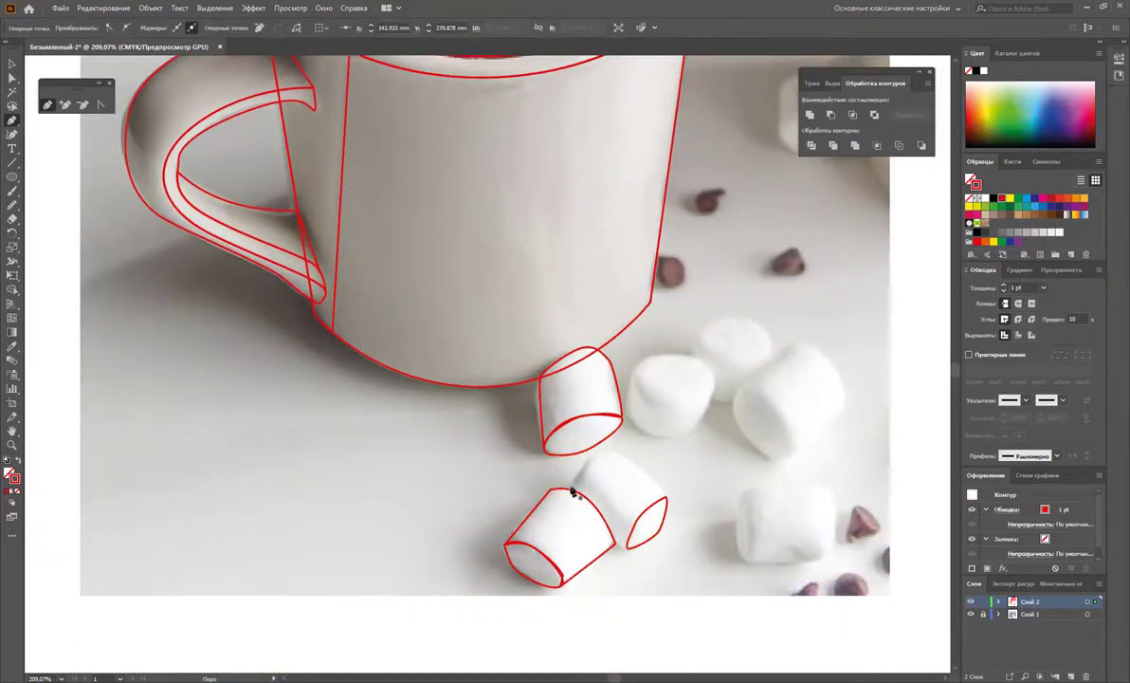
click(628, 418)
Outline the right and left table marshmallows and the mug's shadow
click(745, 493)
click(749, 561)
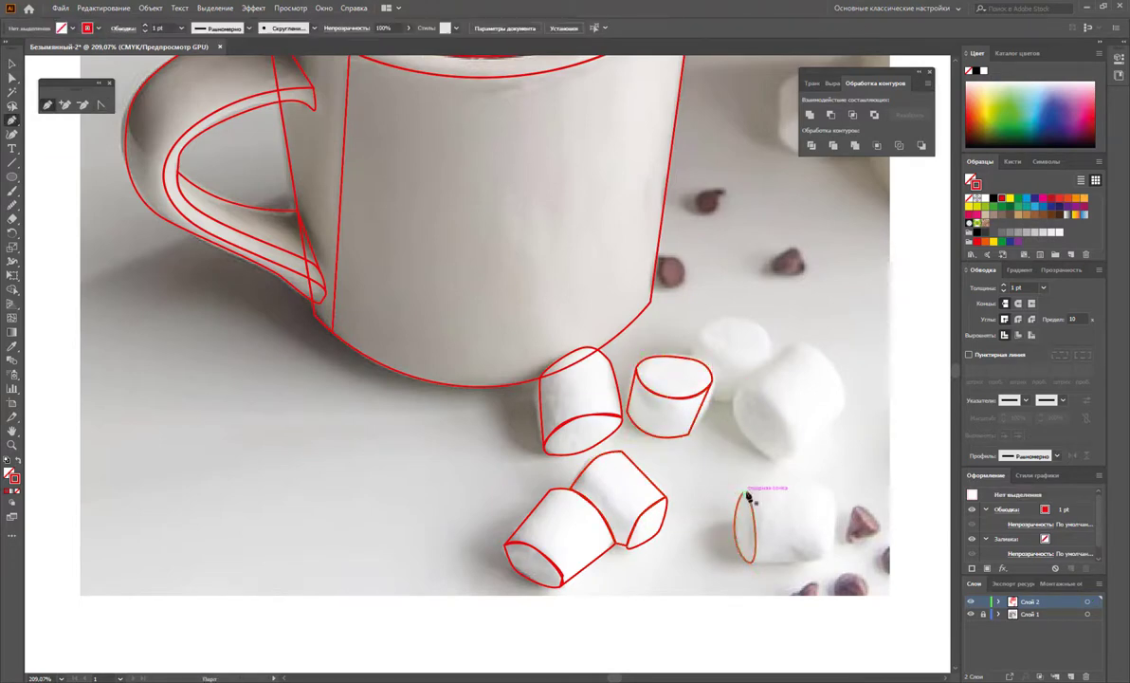
click(831, 489)
click(749, 561)
scroll(284, 391, up, 1)
click(540, 413)
click(547, 486)
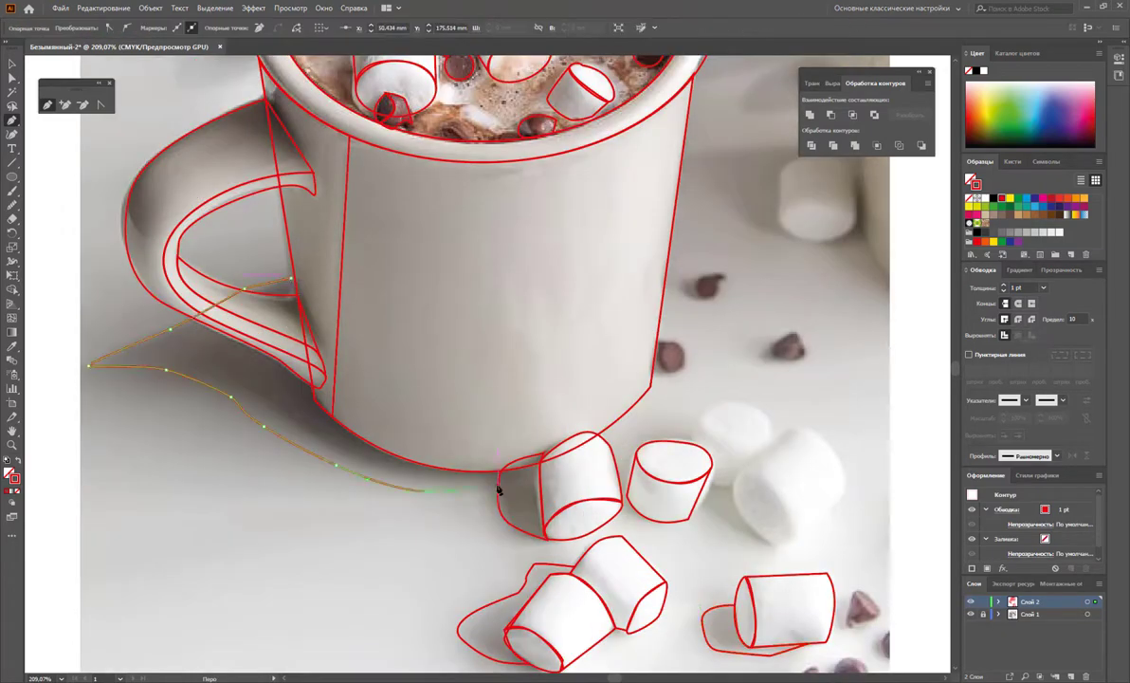
click(498, 488)
key(v)
scroll(49, 144, up, 4)
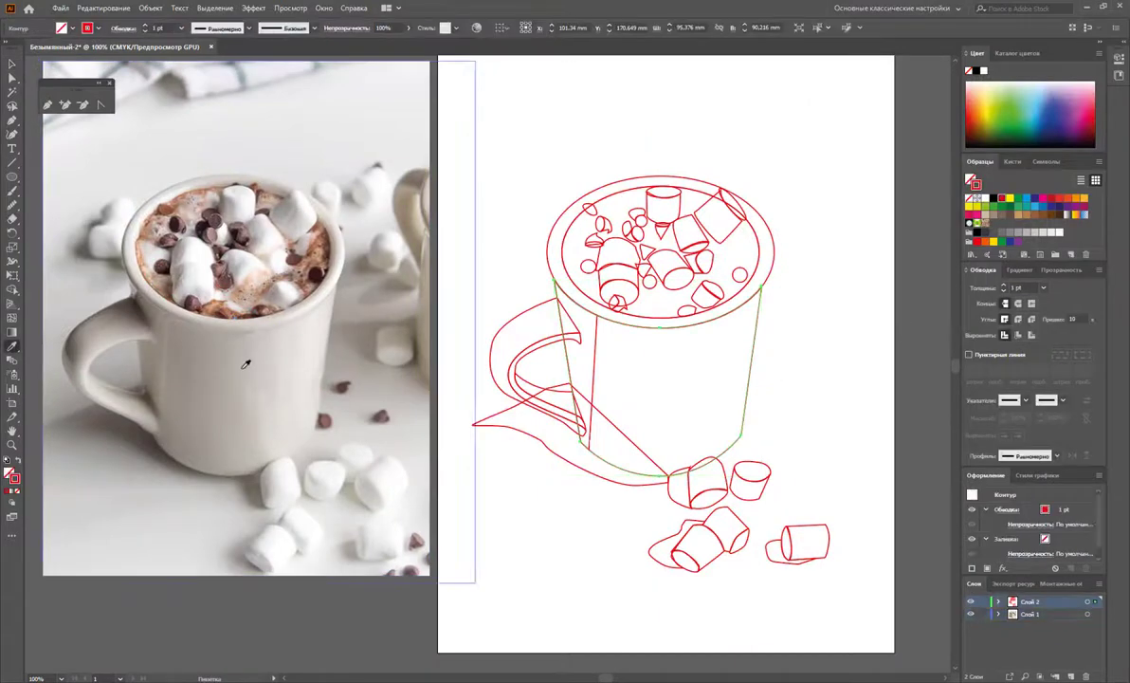
Give the mug body a beige freeform gradient with recoloured colour points
click(244, 364)
click(1017, 269)
click(12, 481)
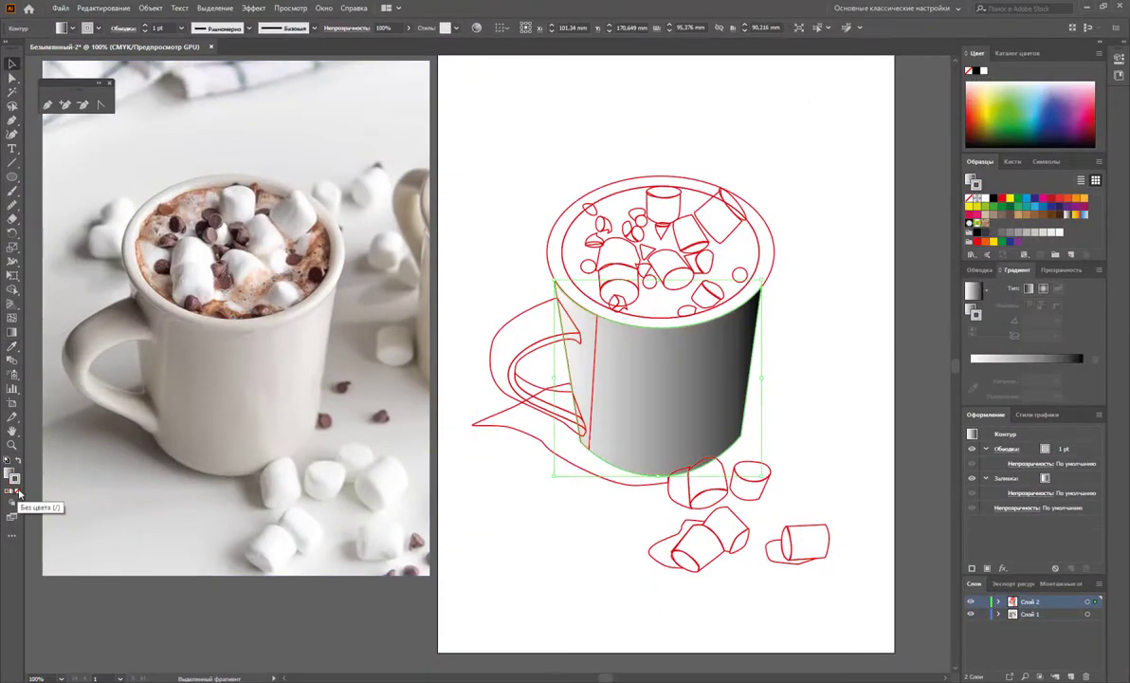
key(g)
click(714, 425)
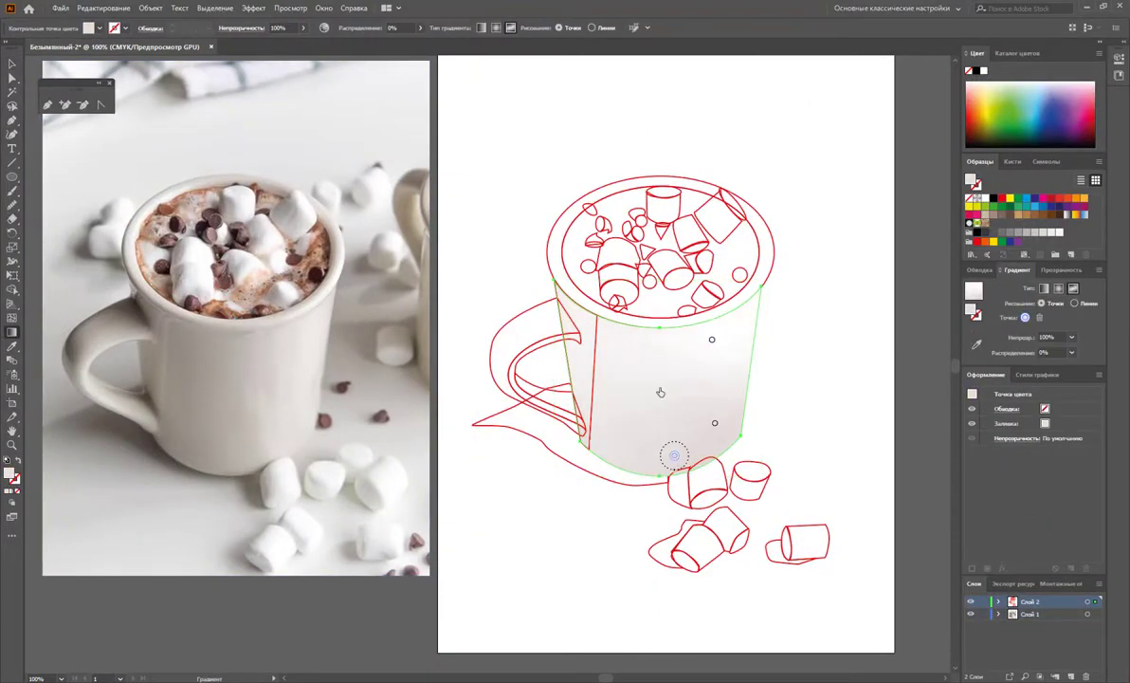
click(671, 345)
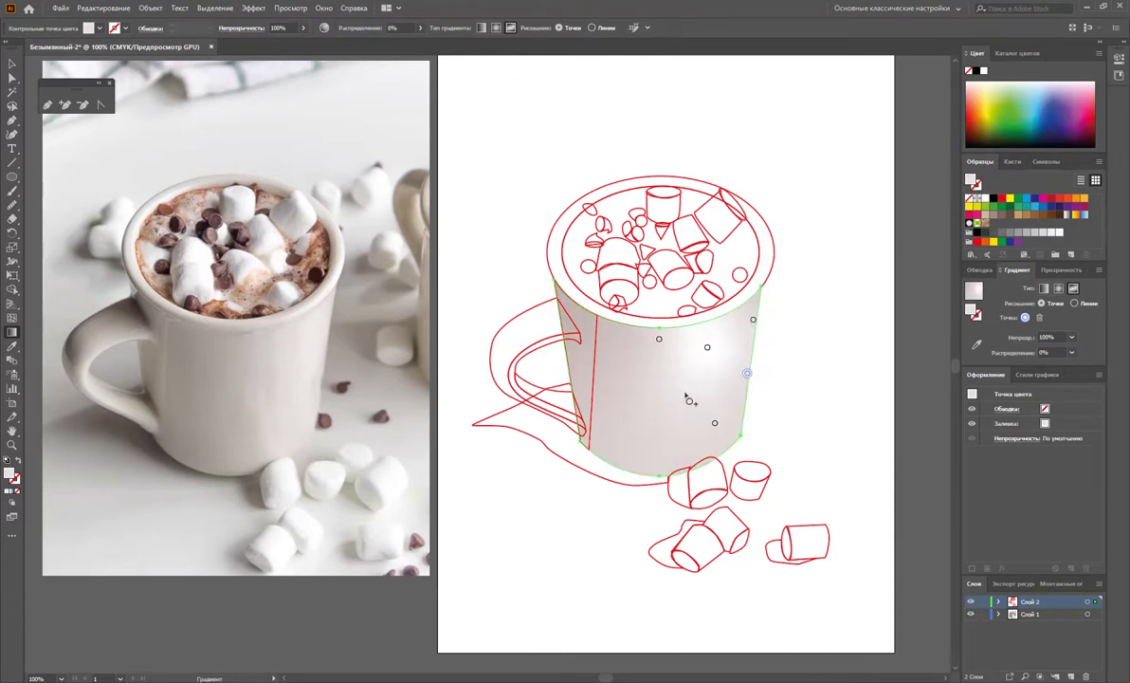
click(623, 448)
double_click(624, 448)
click(881, 237)
click(1001, 113)
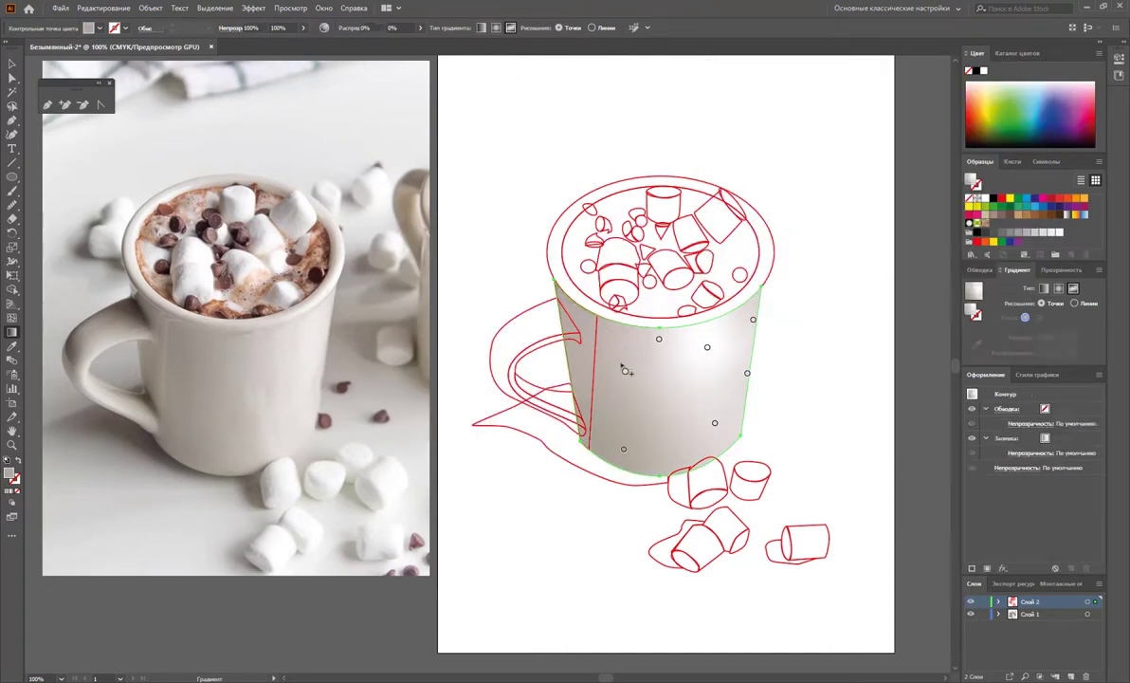
double_click(626, 371)
click(1000, 113)
Make the rim a compound path with a beige radial gradient squashed to the ellipse
click(661, 249)
key(v)
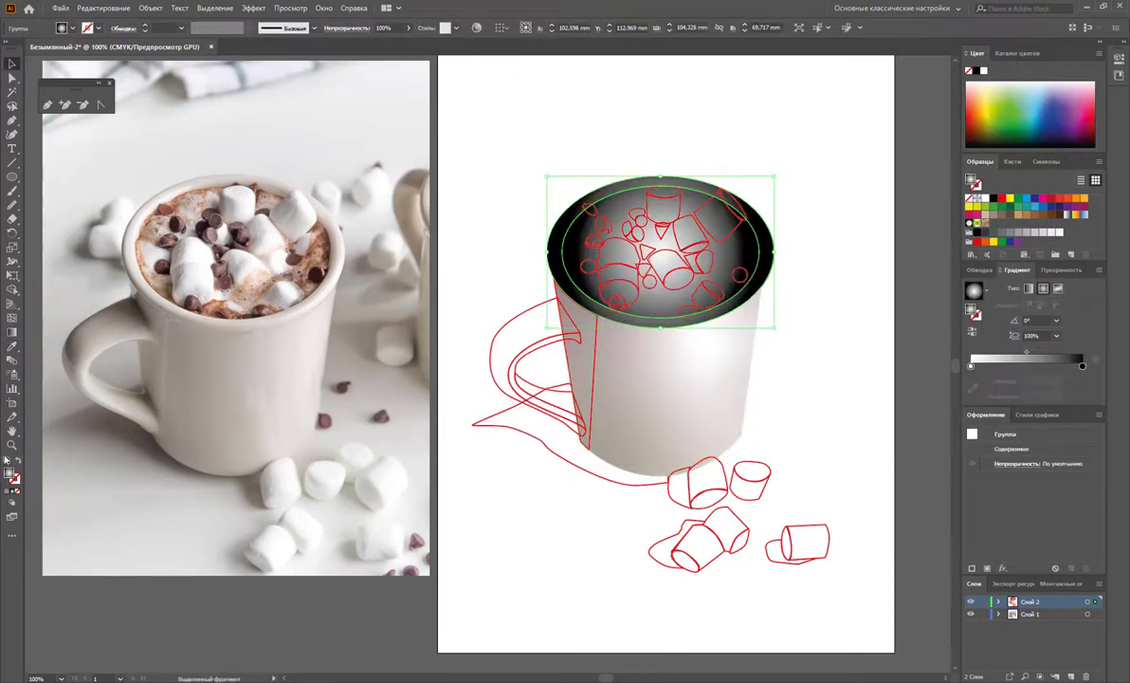
right_click(814, 228)
click(844, 235)
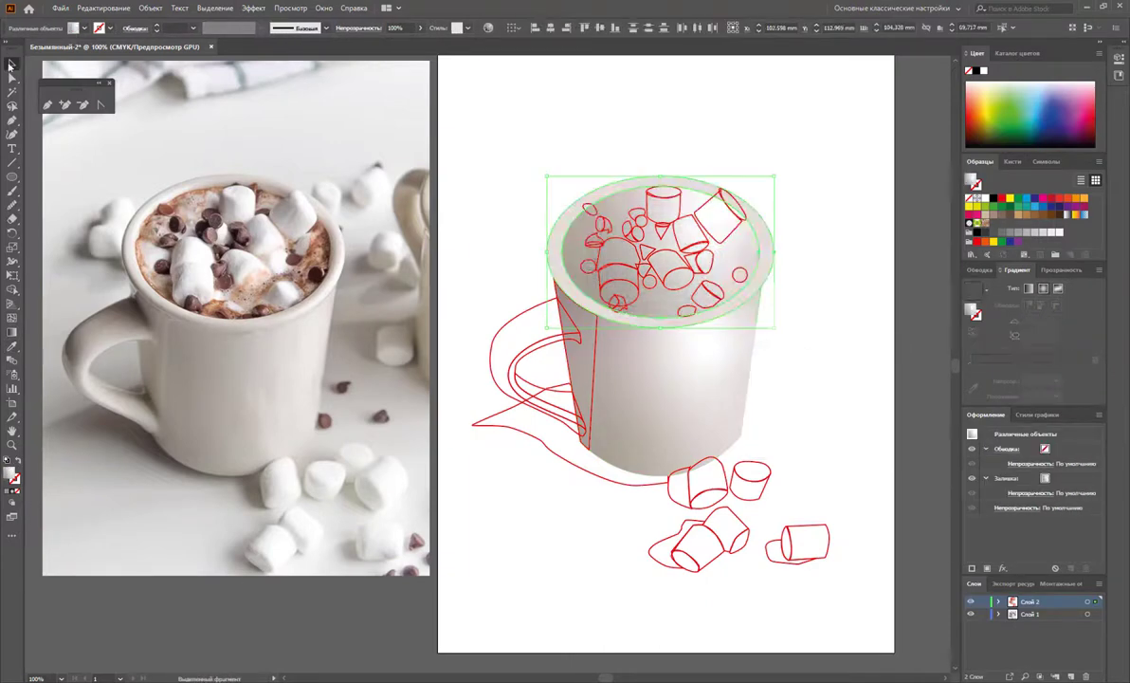
key(g)
click(659, 186)
mouse_move(1044, 243)
mouse_down()
mouse_move(1023, 372)
mouse_move(1063, 366)
mouse_up()
double_click(1063, 366)
click(920, 417)
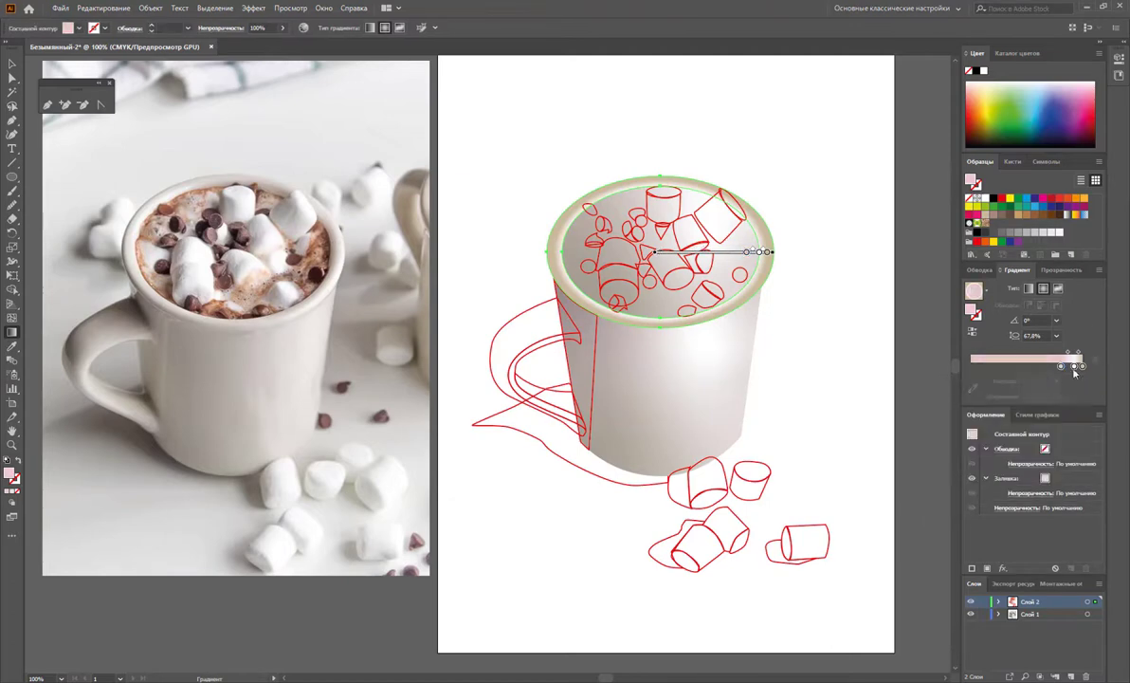
drag(1066, 366, 1072, 366)
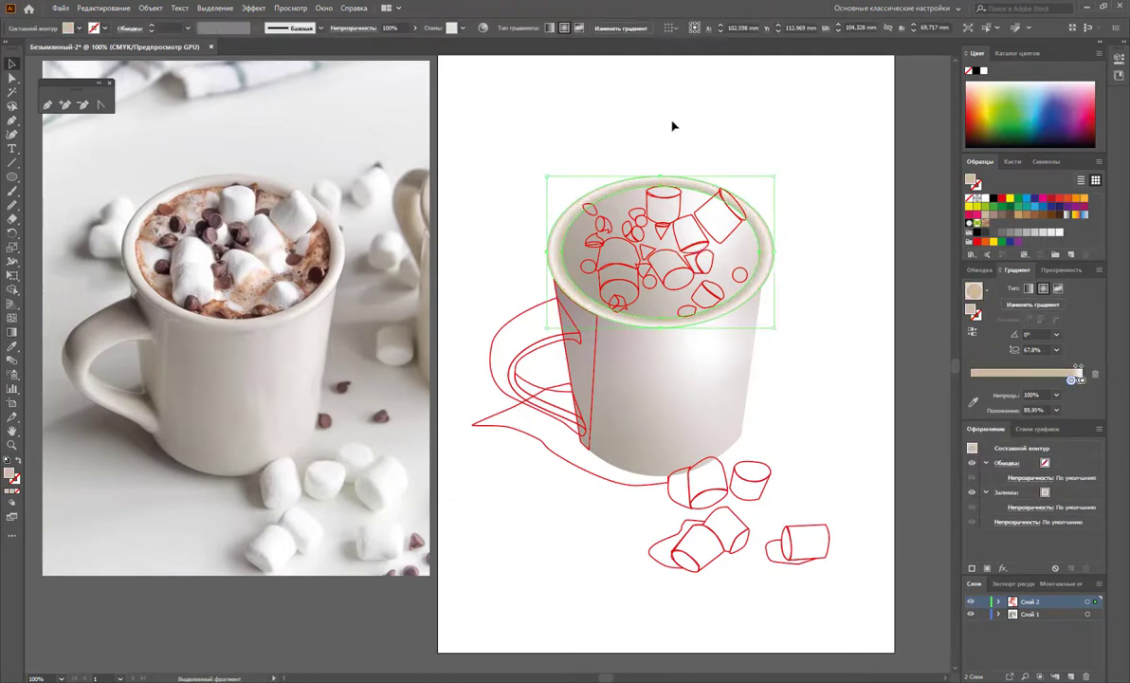
drag(661, 178, 661, 171)
Fill the inner ellipse brown as the cocoa surface
key(v)
click(749, 249)
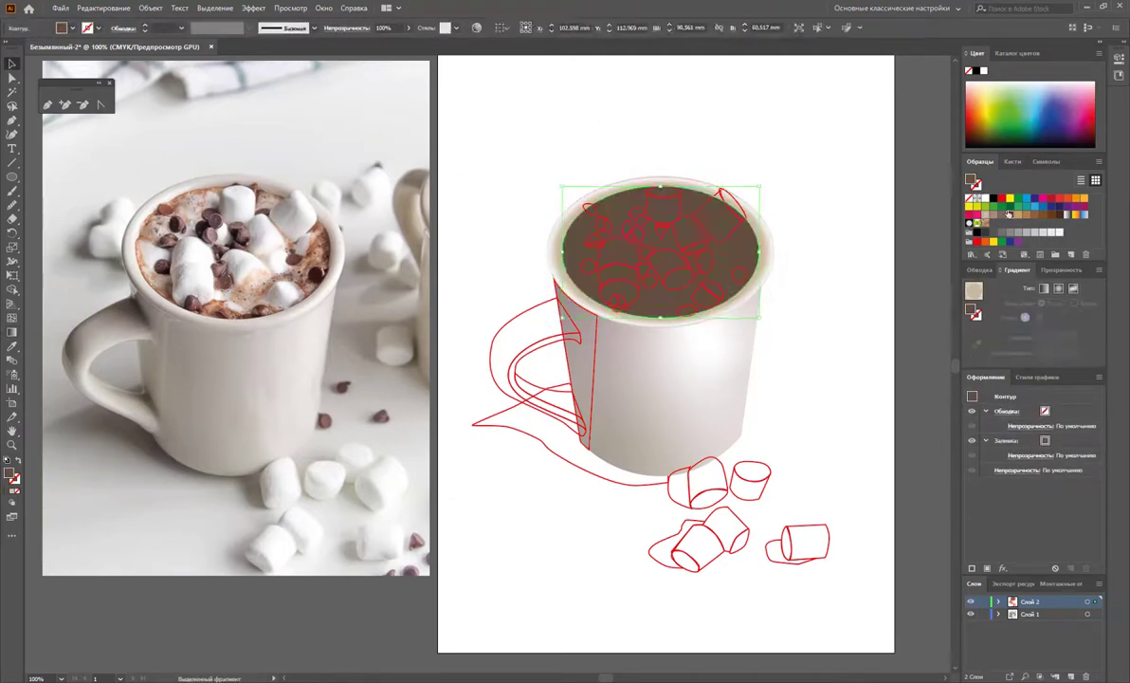
click(519, 344)
Set the handle's freeform gradient point colours and nudge one point down
double_click(519, 344)
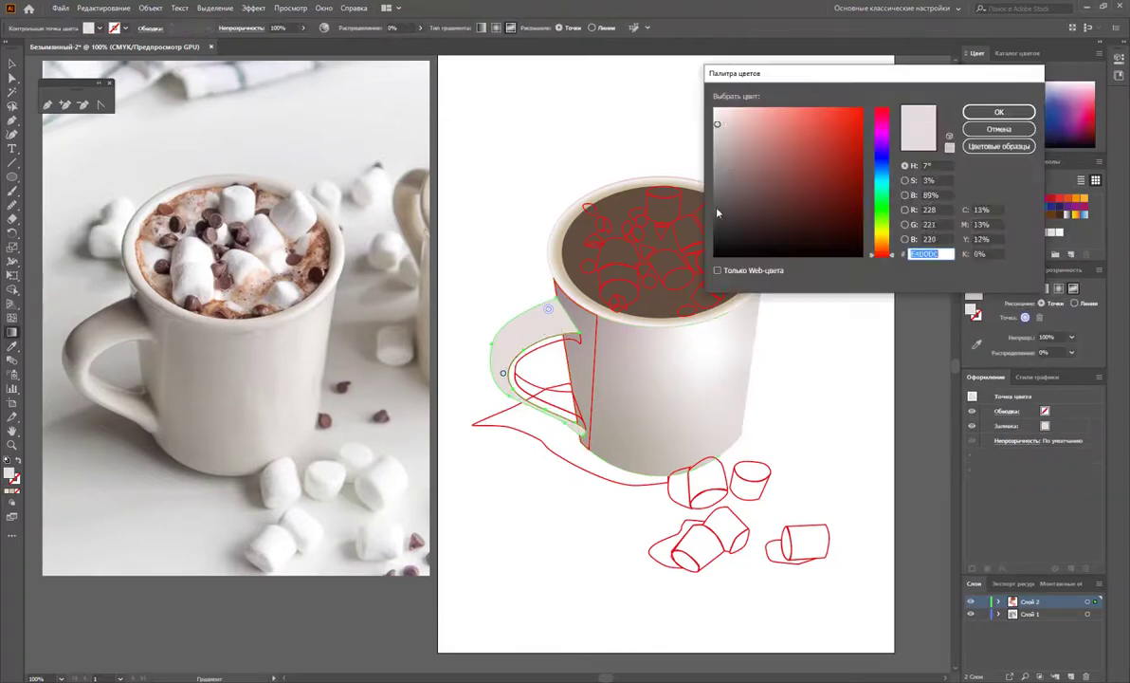
click(1005, 114)
double_click(550, 308)
key(Escape)
drag(548, 318, 546, 325)
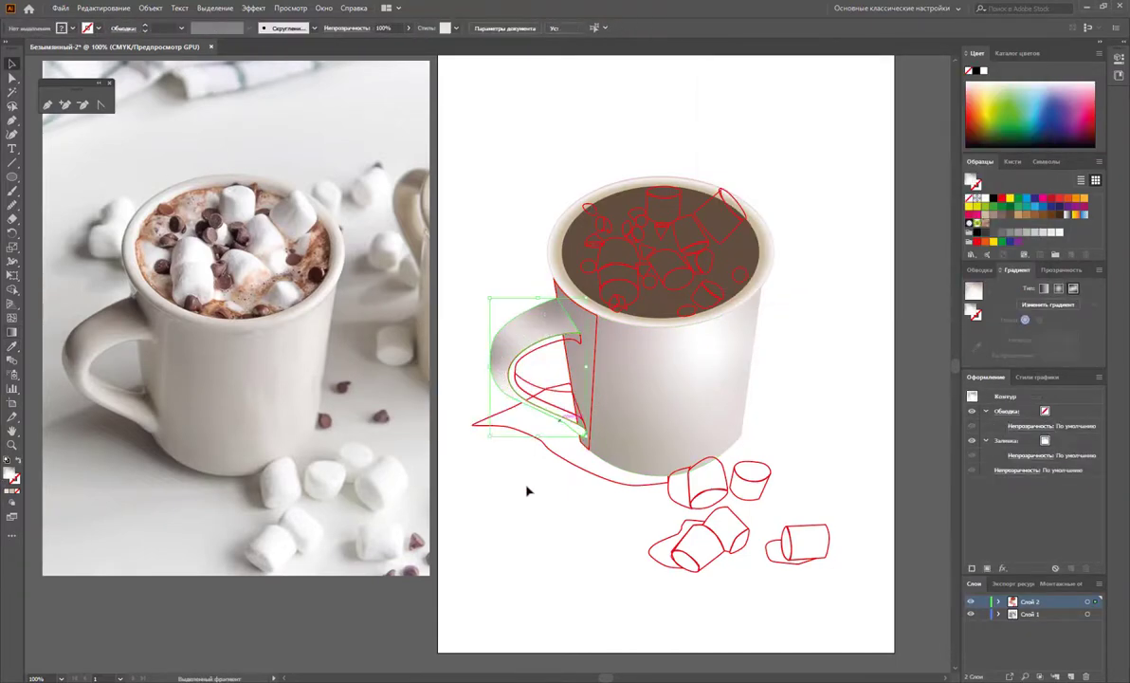
Add a darker colour point to the handle's inner shadow shape and recolour the handle
click(560, 393)
click(547, 401)
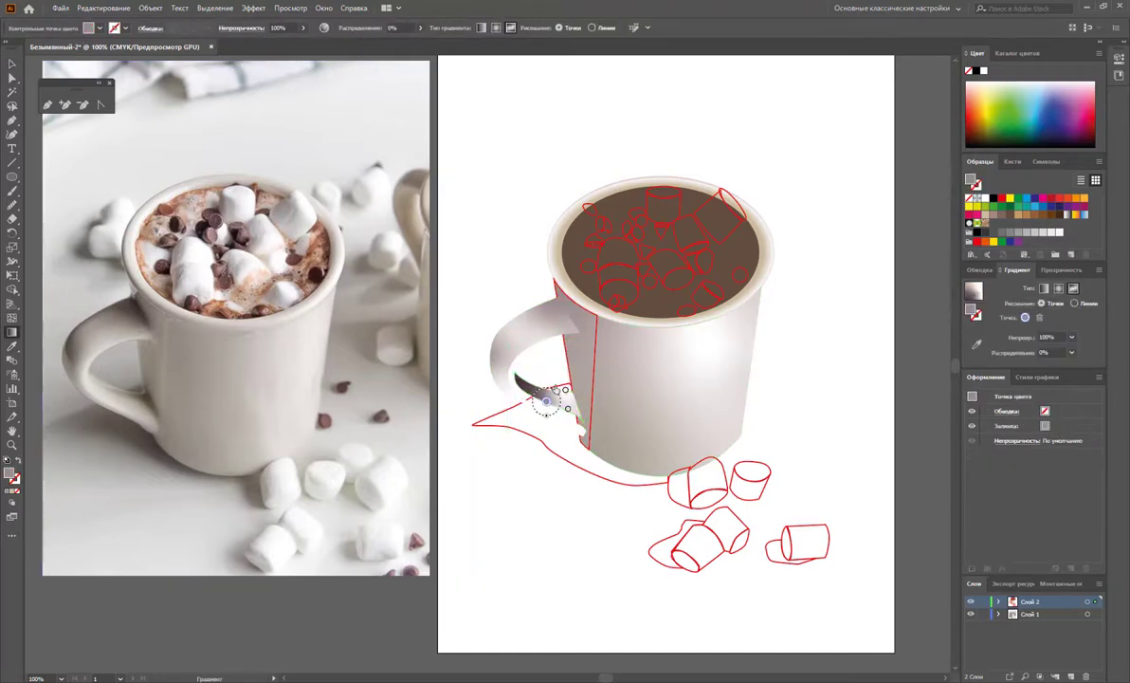
click(531, 331)
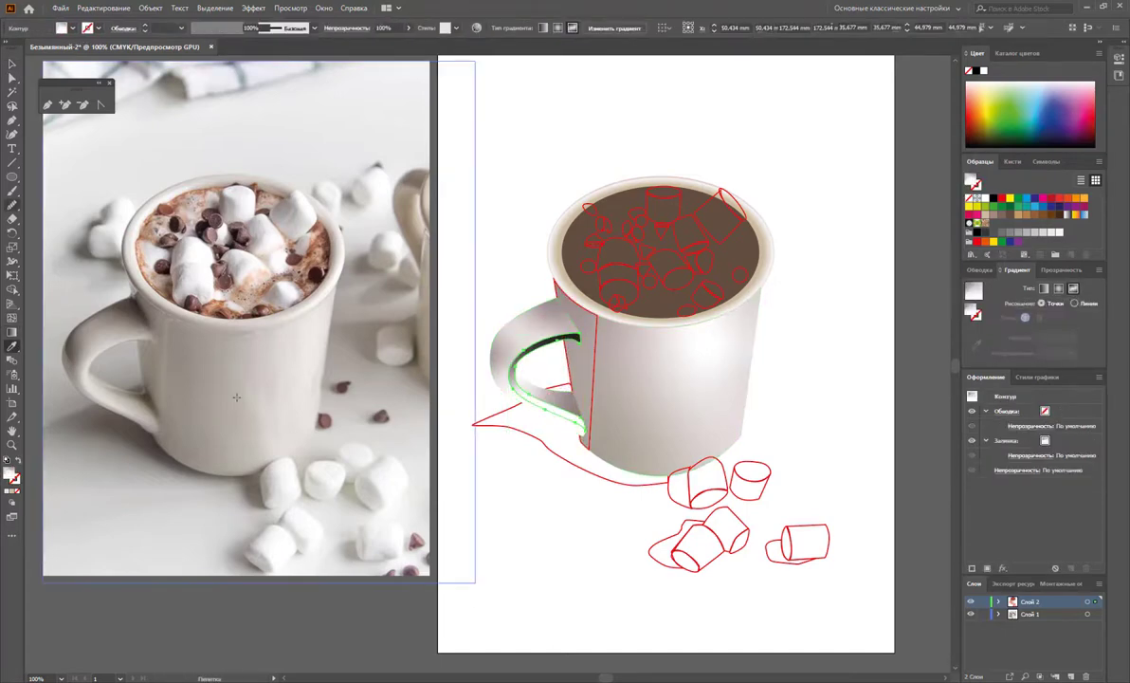
double_click(12, 474)
key(Return)
click(626, 422)
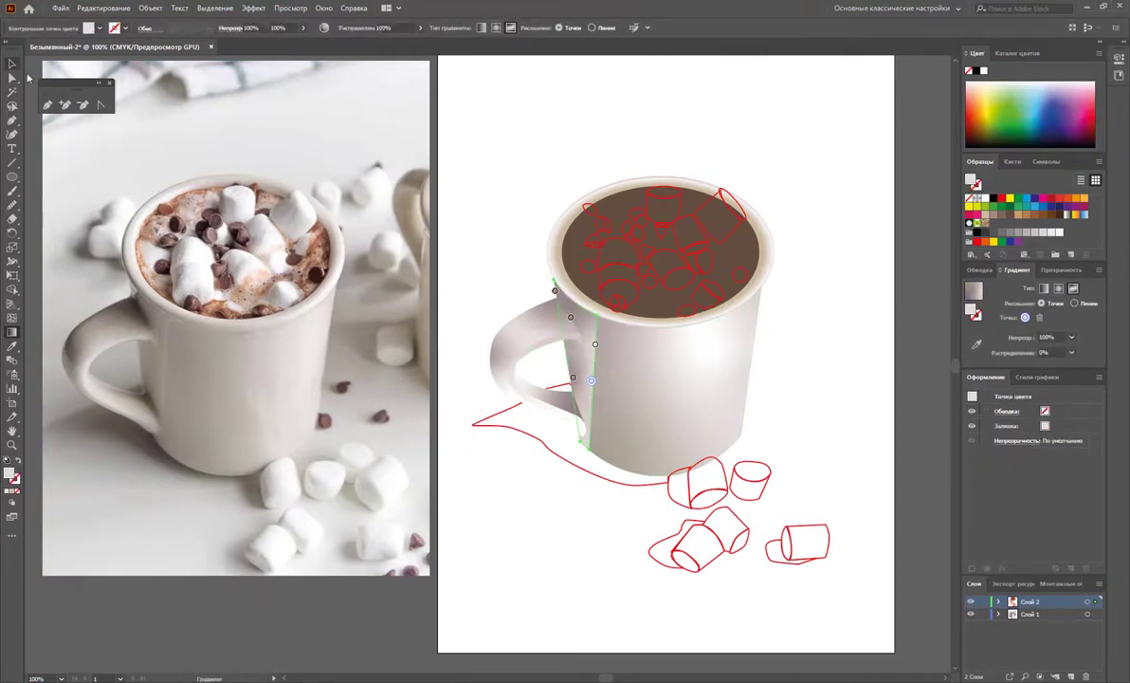
Copy the white-to-grey marshmallow gradient onto the other marshmallows in the cup
key(v)
click(501, 114)
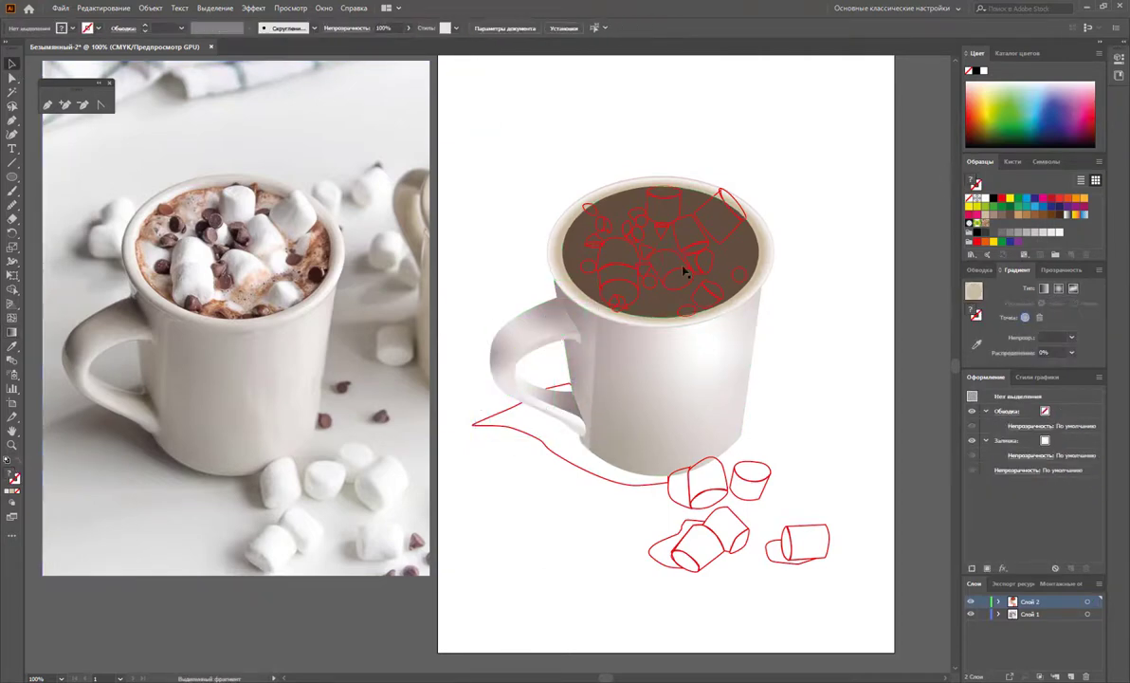
click(685, 272)
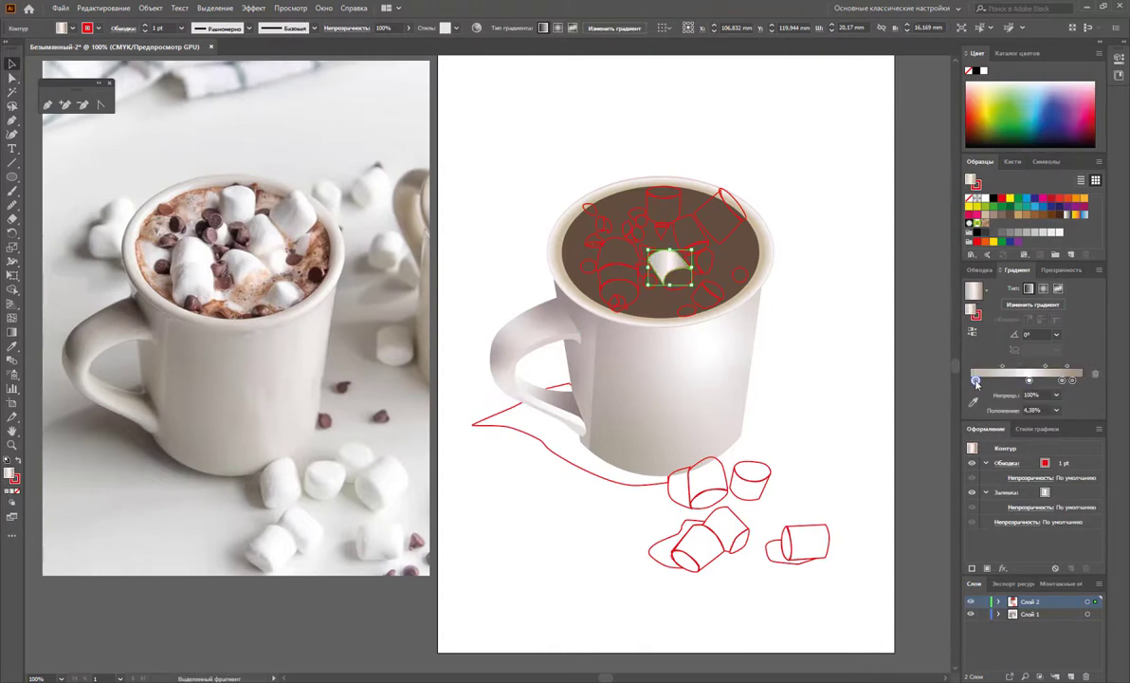
key(g)
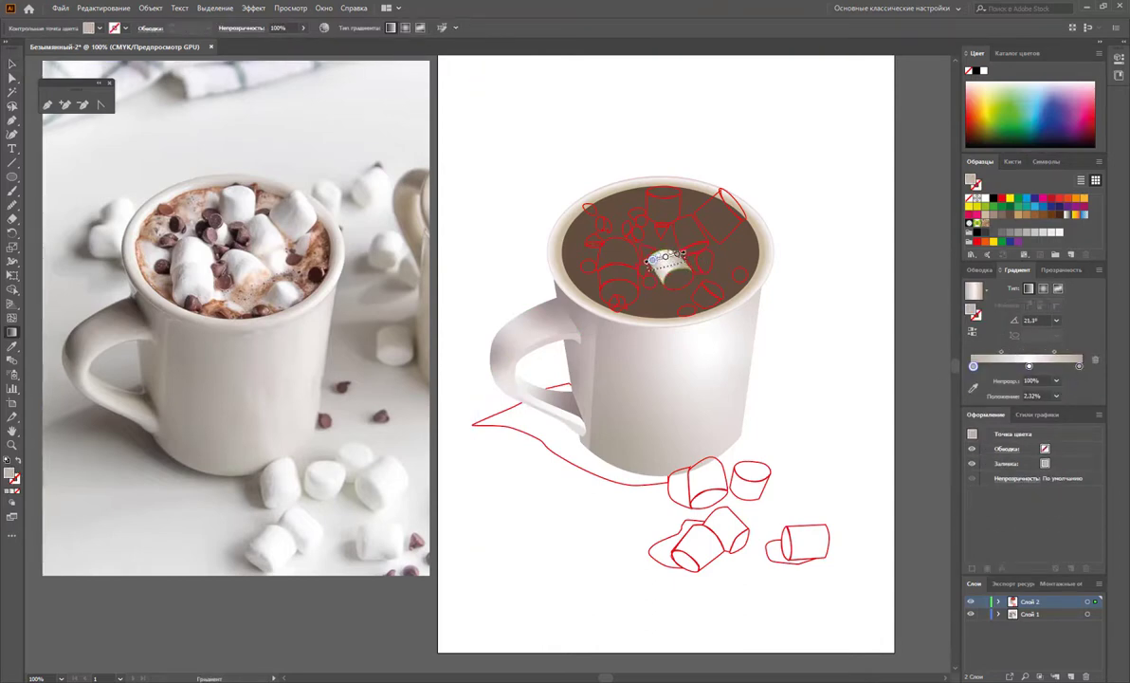
key(v)
click(786, 189)
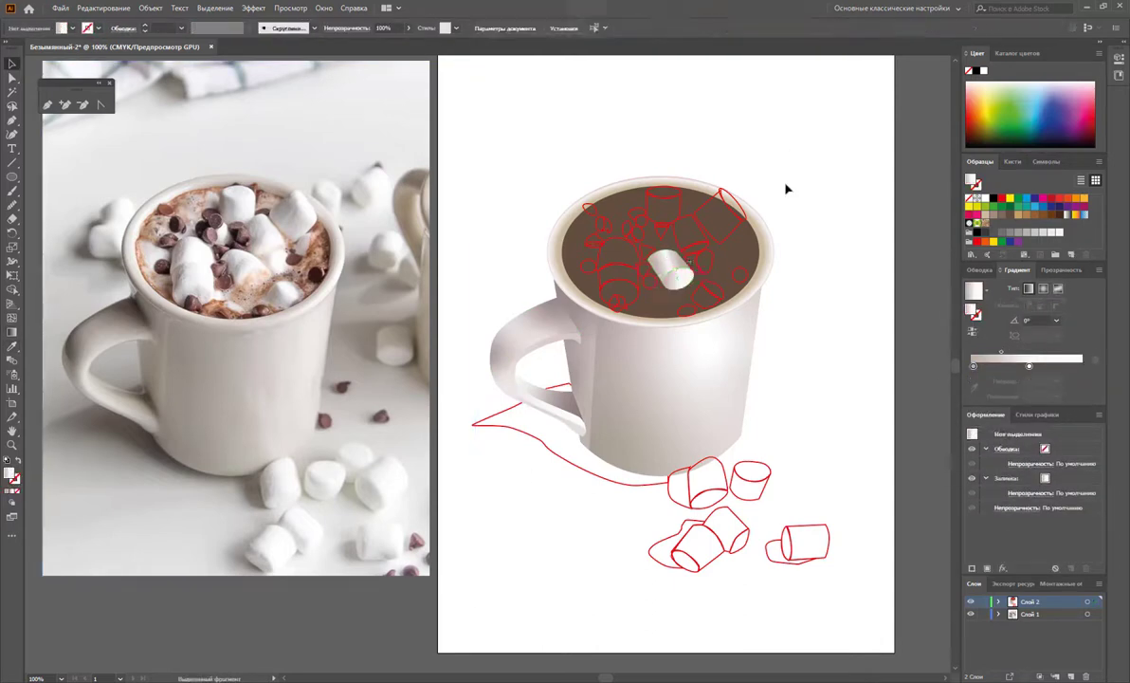
click(629, 275)
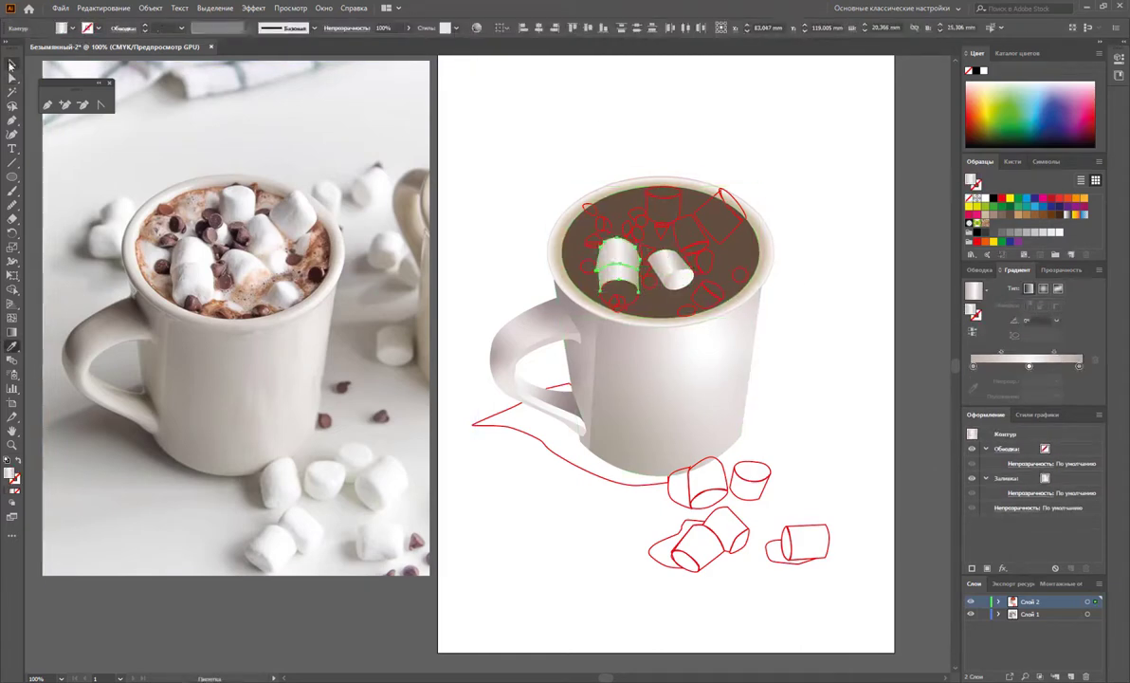
mouse_move(616, 268)
mouse_down()
mouse_move(664, 201)
mouse_move(723, 195)
mouse_up()
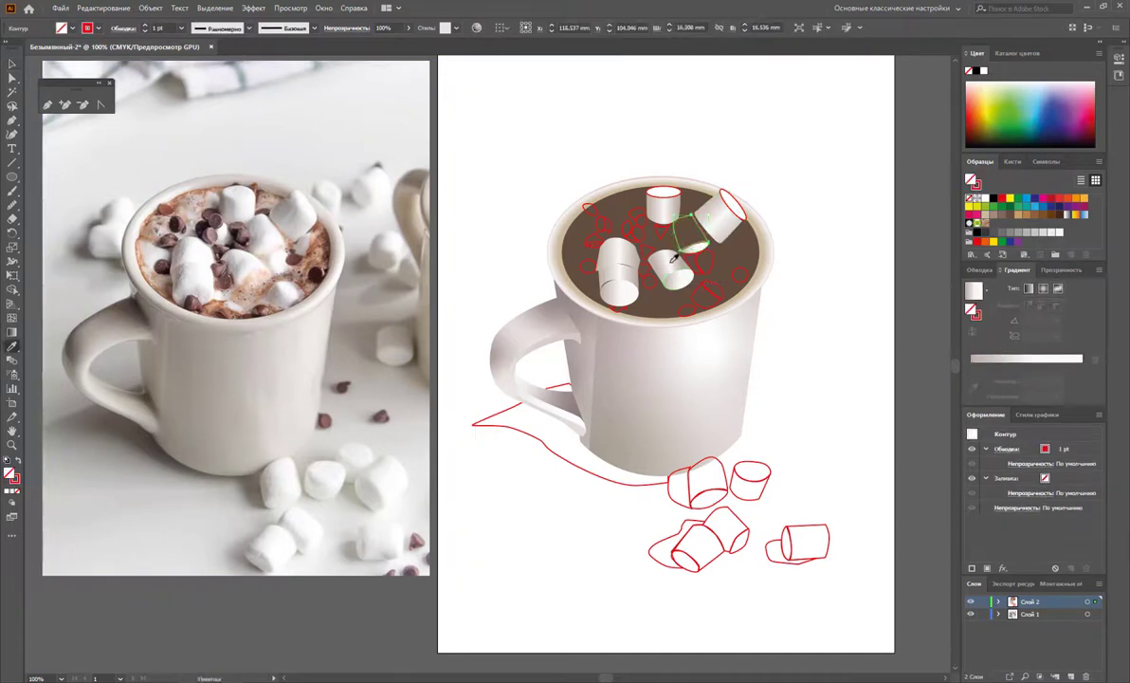
click(729, 221)
Eyedrop the white-to-grey gradient onto the marshmallows lying beside the mug
click(684, 555)
key(g)
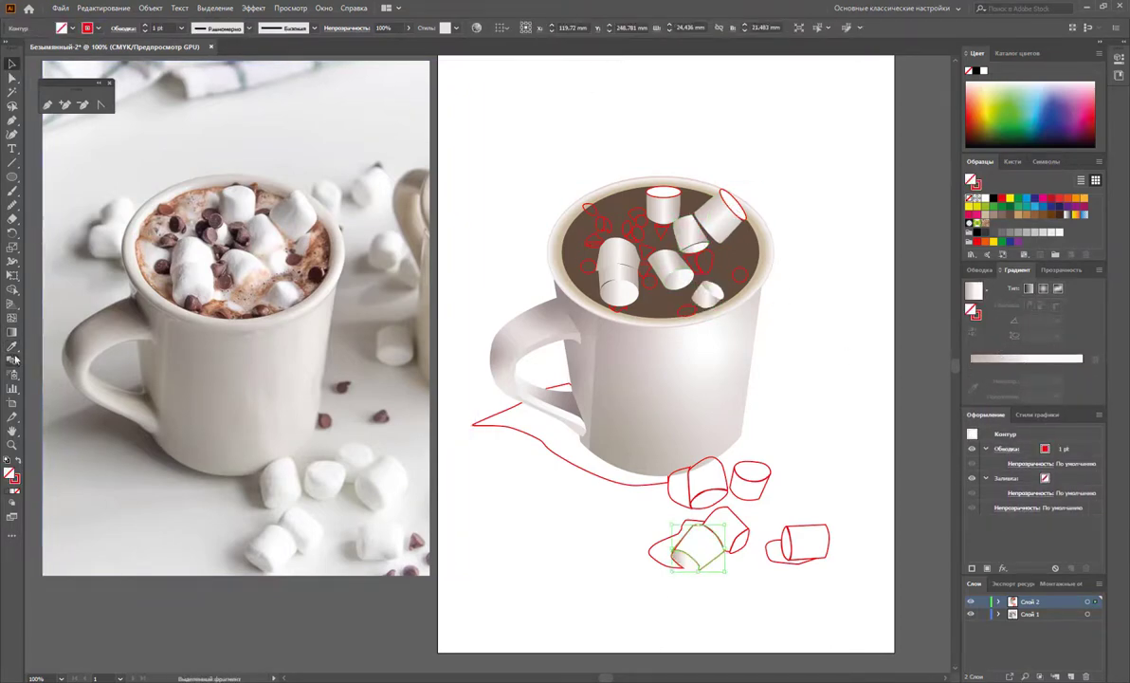
drag(683, 529, 717, 562)
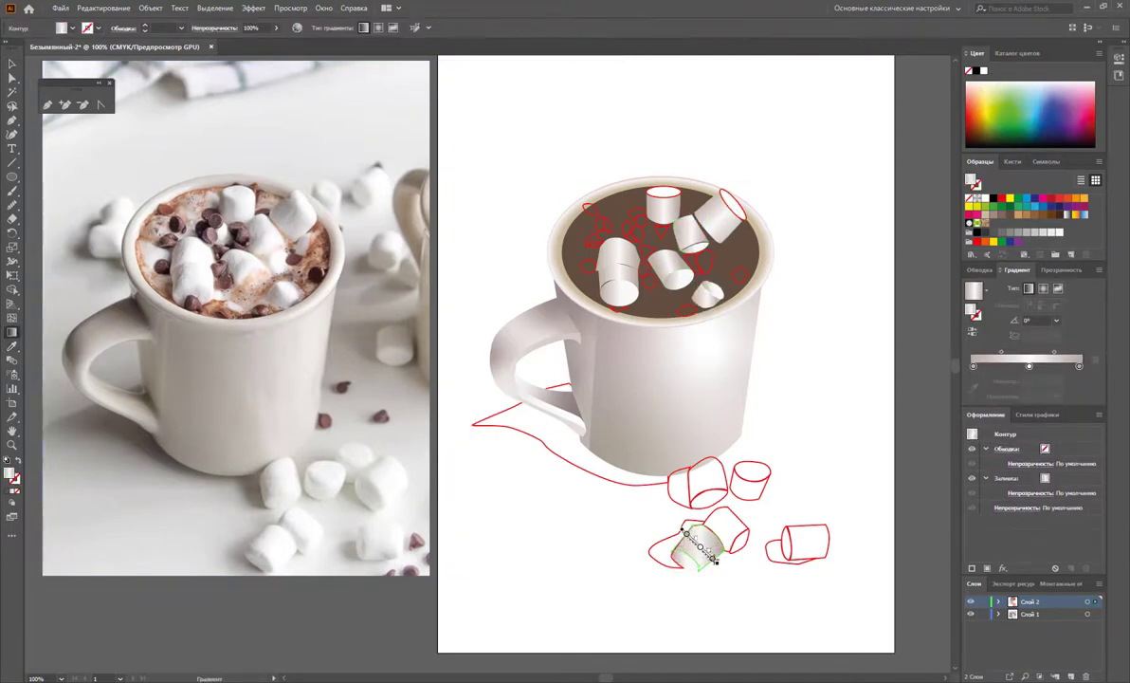
key(v)
click(718, 483)
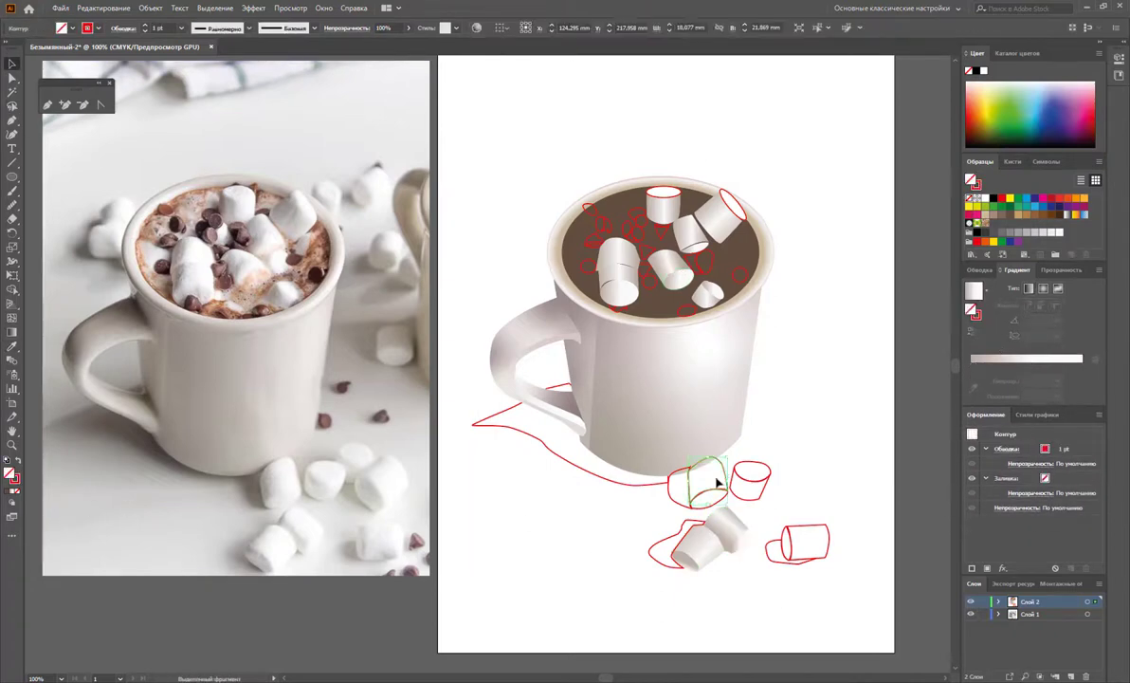
key(i)
click(697, 545)
click(759, 486)
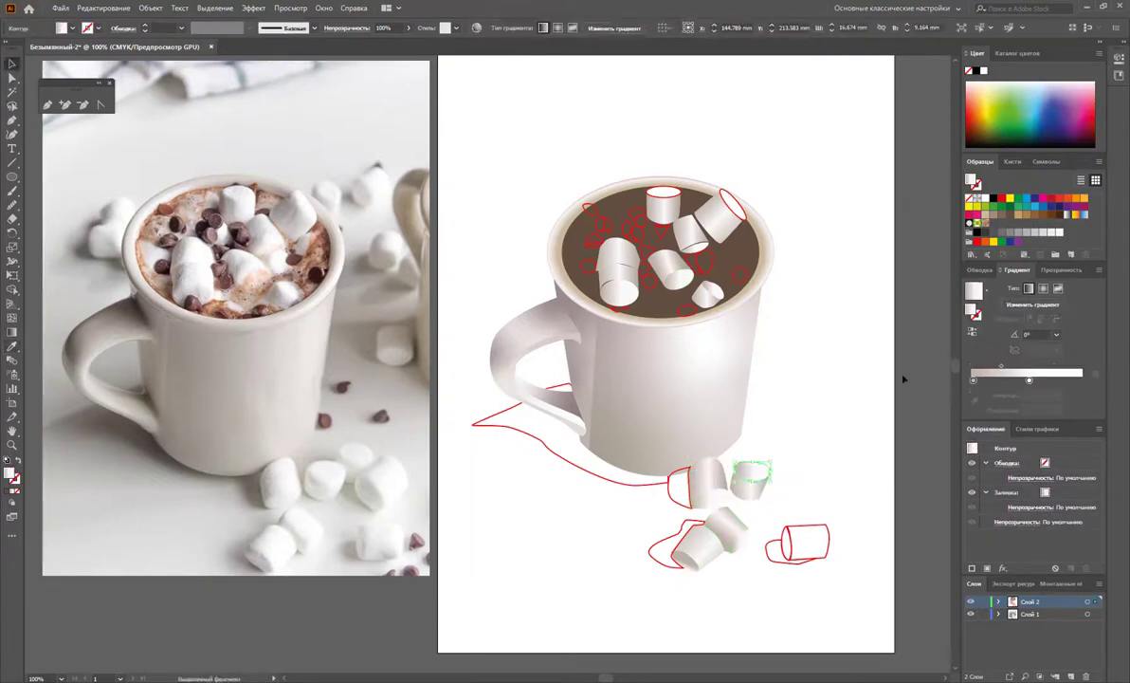
click(702, 540)
key(v)
click(796, 543)
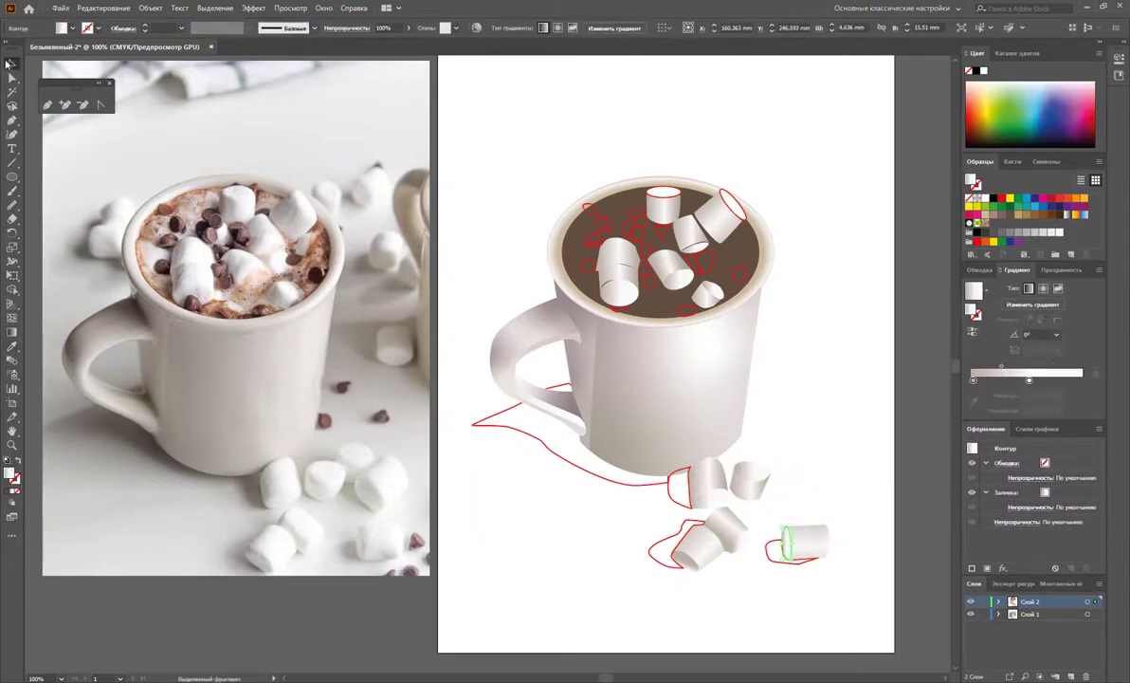
scroll(662, 236, up, 5)
Give the small upper-left chip outline the brown gradient fill
key(p)
click(582, 369)
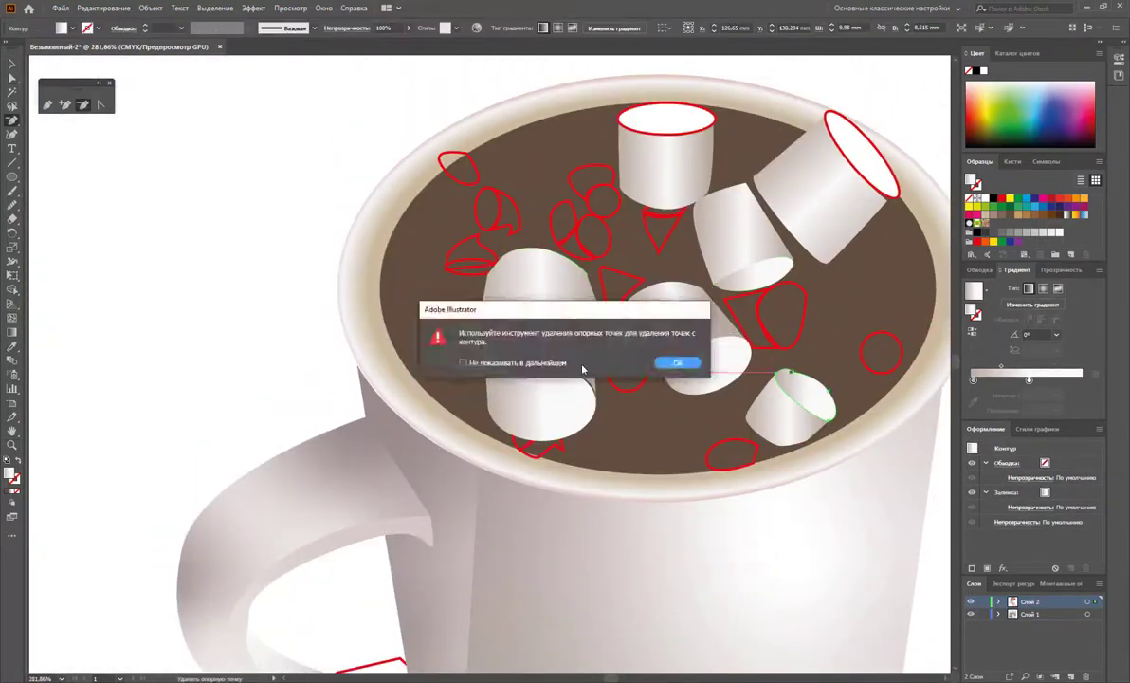
key(Return)
key(v)
click(458, 168)
click(1082, 380)
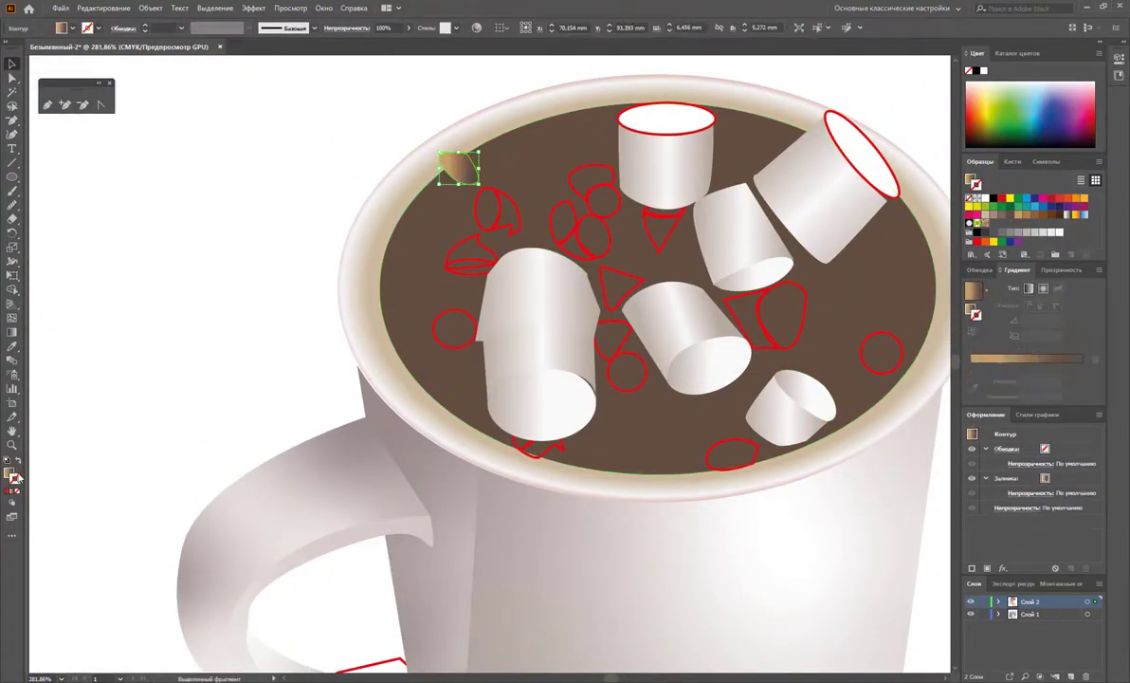
Copy the brown gradient from the finished chip onto the remaining red chip outlines with the Eyedropper
drag(418, 152, 621, 305)
right_click(756, 196)
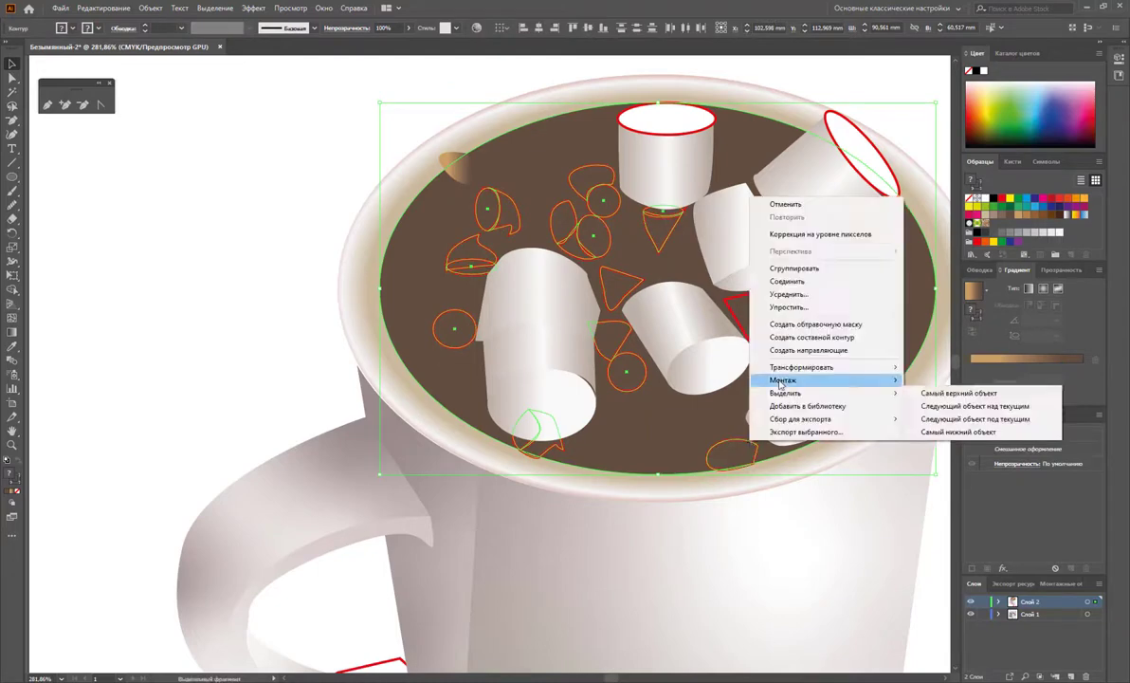
right_click(560, 194)
key(i)
click(447, 180)
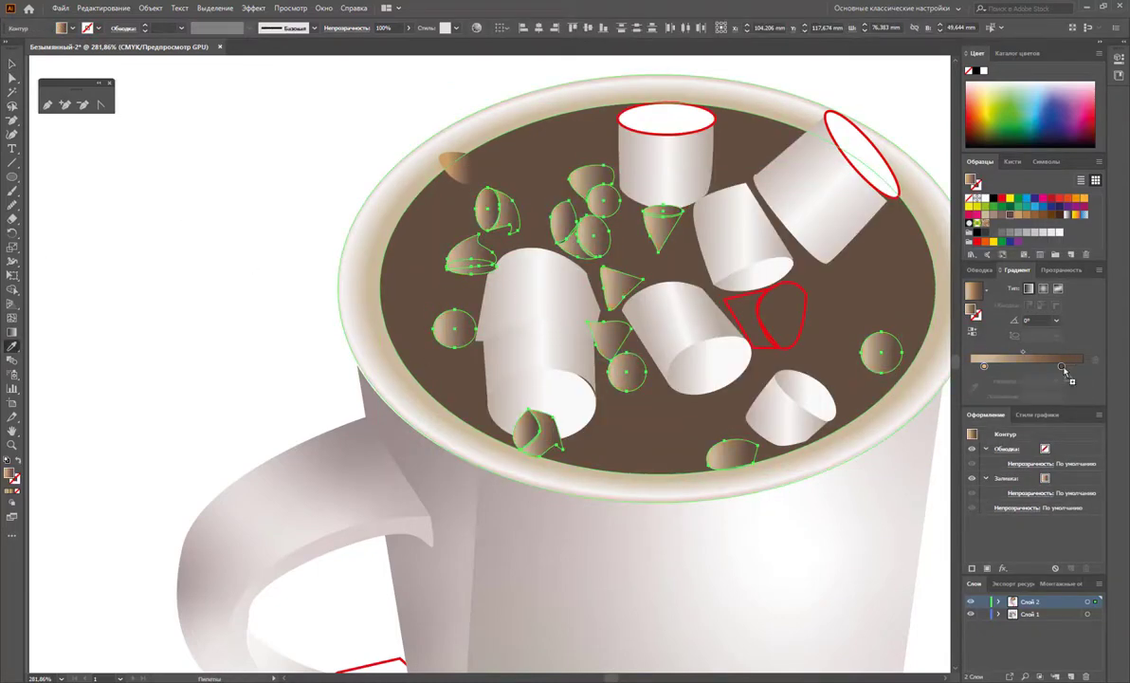
key(v)
key(ctrl+shift+a)
click(746, 300)
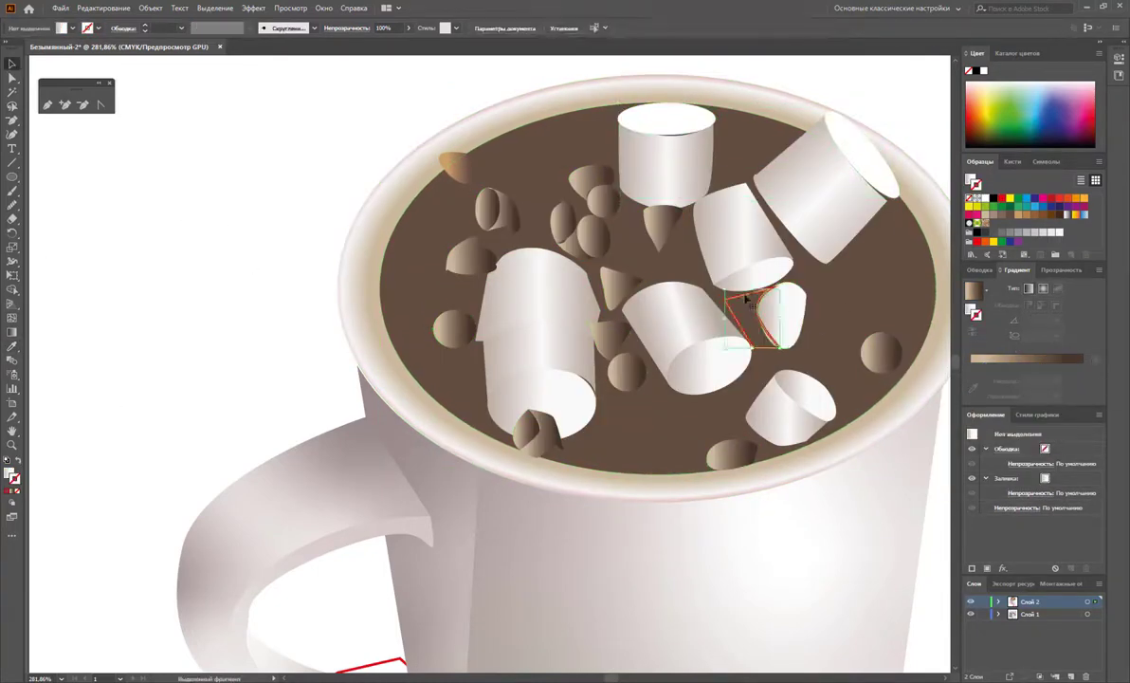
key(ctrl+shift+a)
Draw a cluster of small bubble circles beside the cup and combine them into a compound path
key(ctrl+1)
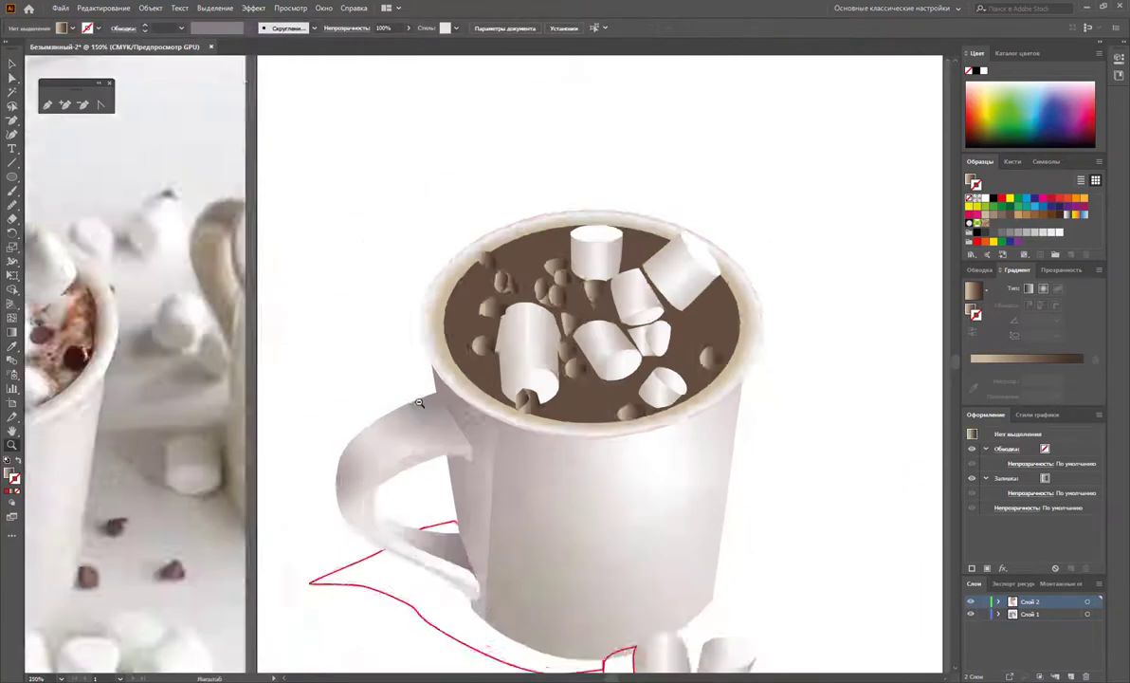
scroll(606, 323, down, 1)
click(587, 299)
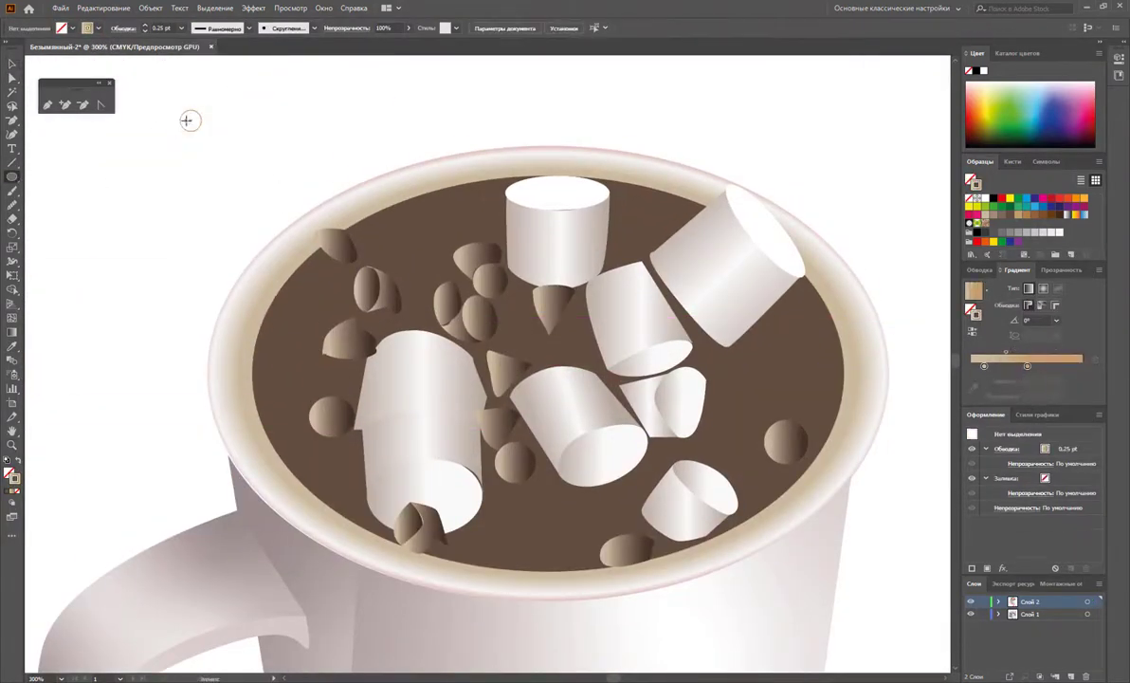
drag(186, 120, 233, 107)
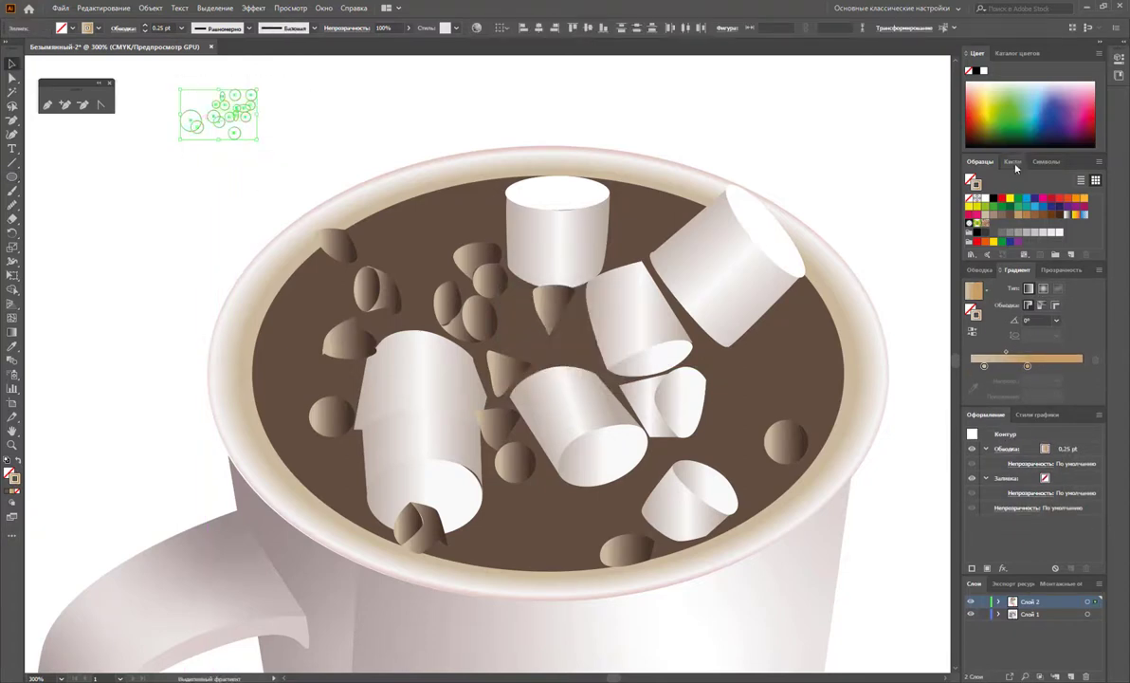
click(1013, 162)
click(150, 8)
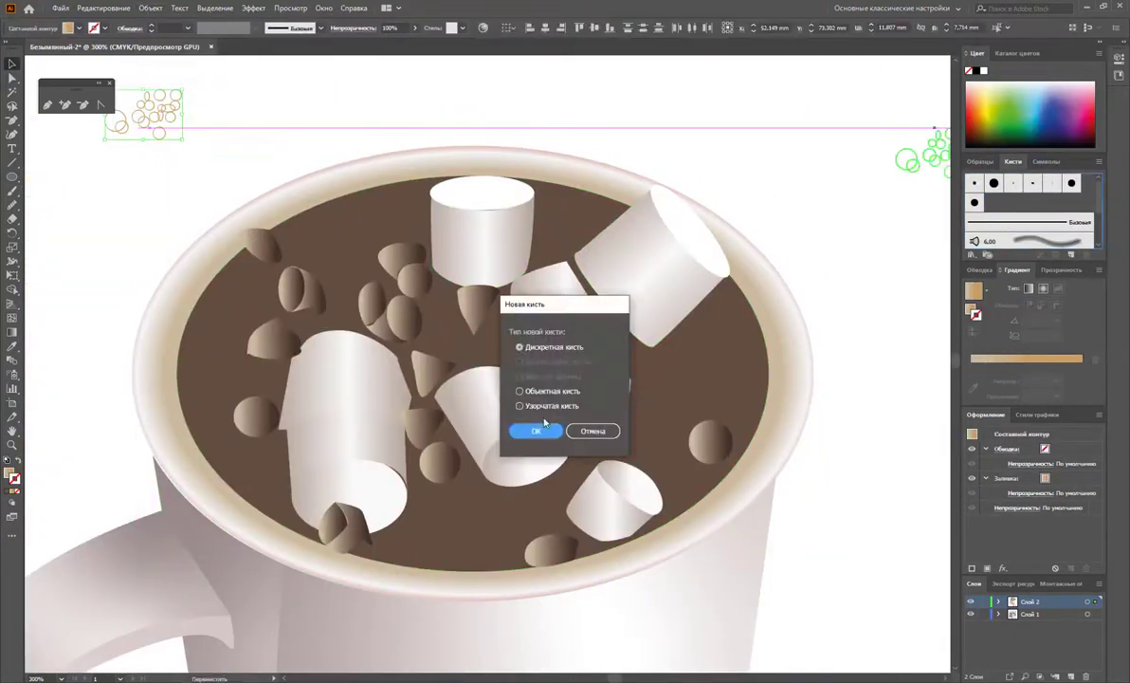
right_click(166, 182)
click(227, 275)
Place copies of the bubble cluster across the coffee surface
drag(142, 185, 318, 308)
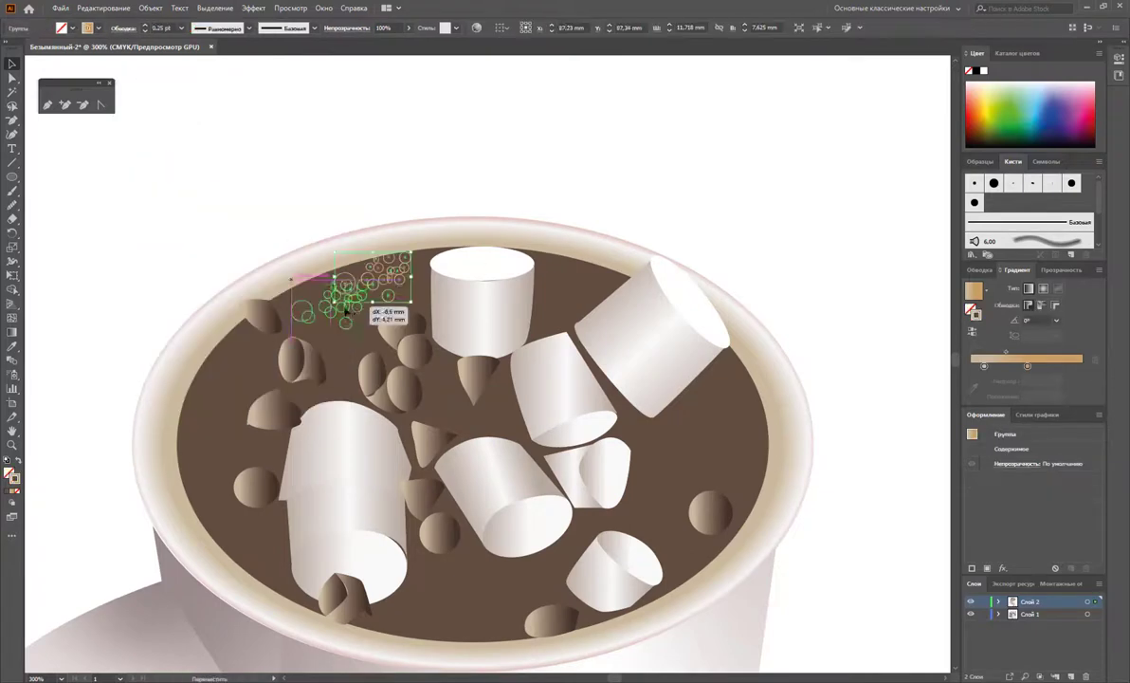
key(ctrl+minus)
key(ctrl+plus)
mouse_move(475, 320)
mouse_down()
mouse_move(536, 301)
mouse_move(669, 377)
mouse_move(302, 340)
mouse_move(253, 309)
mouse_move(766, 466)
mouse_move(650, 371)
mouse_move(763, 394)
mouse_move(487, 497)
mouse_move(394, 550)
mouse_move(244, 465)
mouse_move(248, 474)
mouse_up()
key(ctrl+minus)
key(ctrl+plus)
Set the bubble gradient's left stop to white and move the bubble group back onto the coffee
key(v)
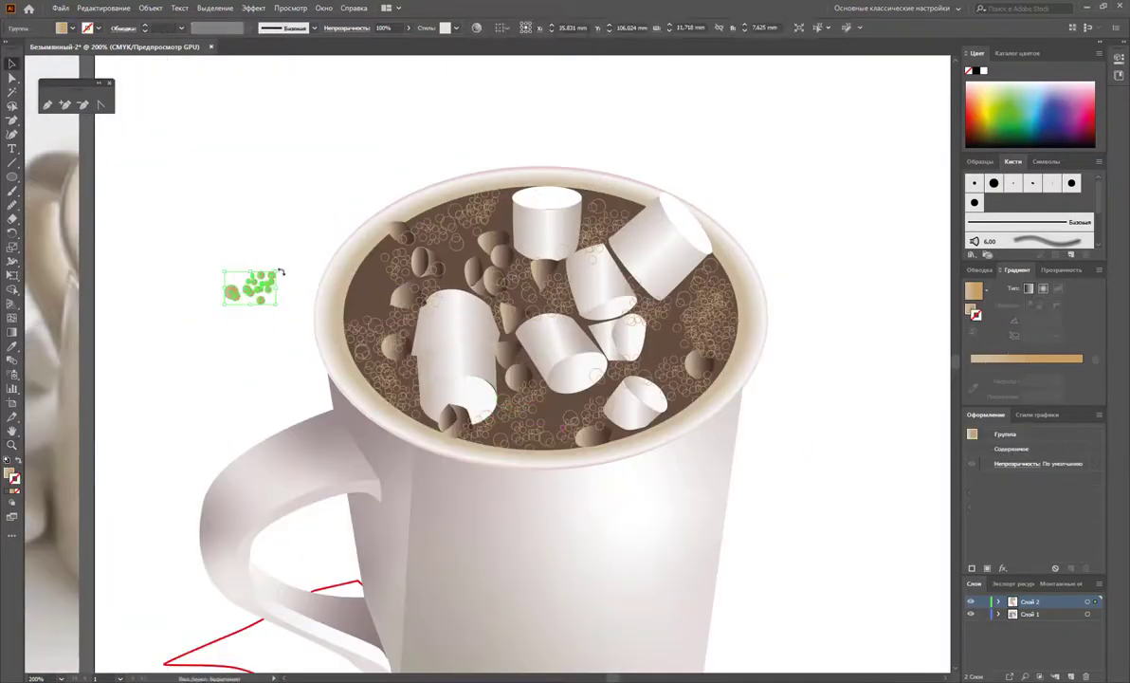
drag(361, 294, 245, 353)
scroll(245, 353, up, 5)
click(116, 412)
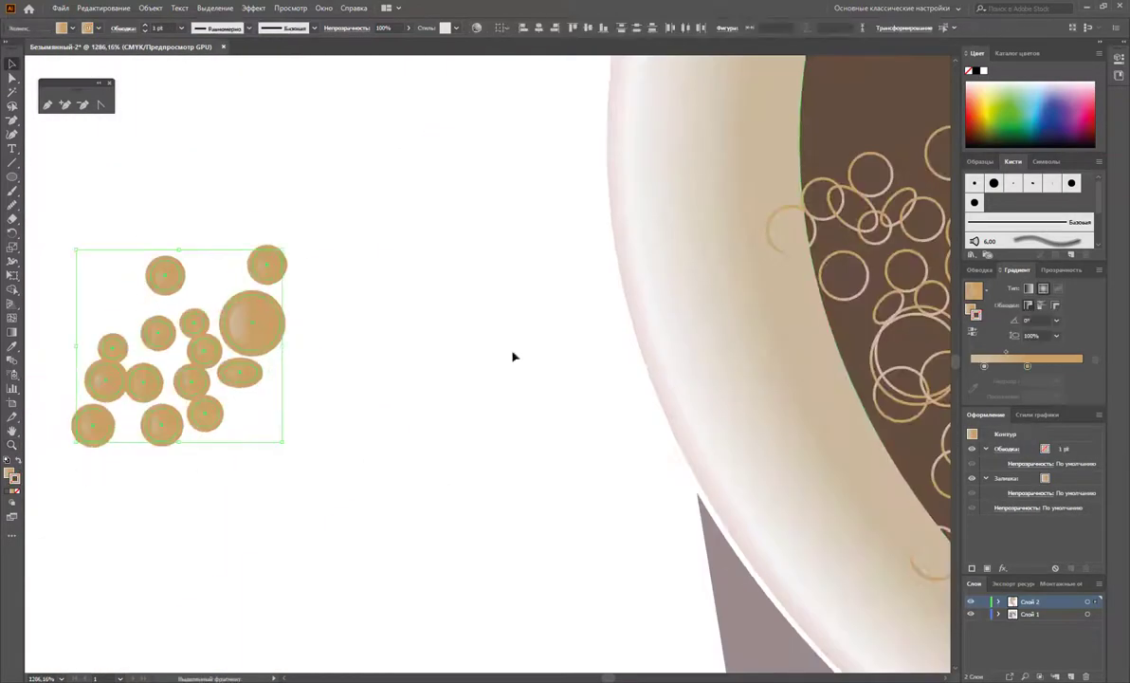
double_click(987, 366)
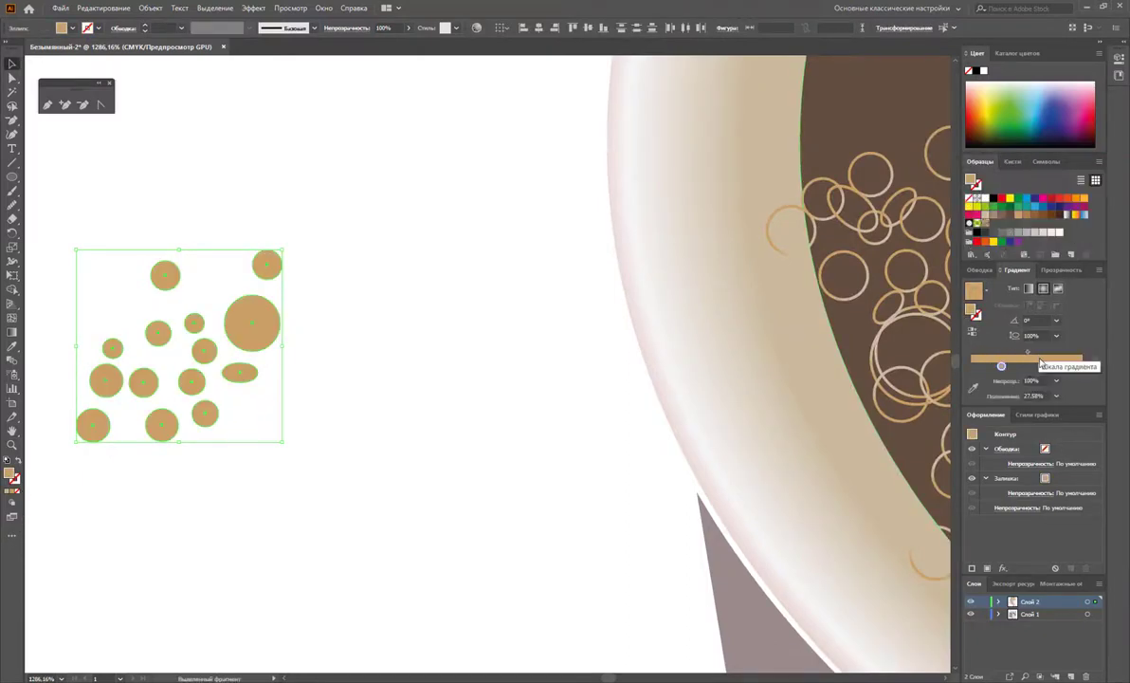
click(933, 111)
scroll(276, 450, down, 5)
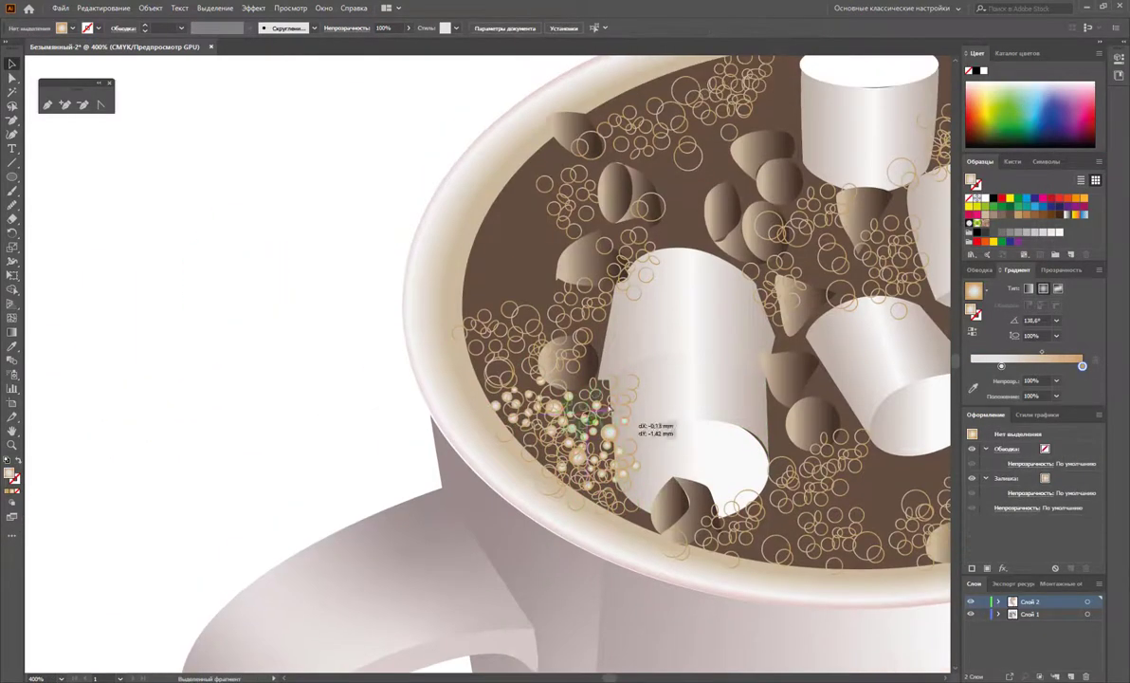
mouse_move(575, 285)
mouse_down()
mouse_move(599, 181)
mouse_move(546, 321)
mouse_move(719, 321)
mouse_move(253, 302)
mouse_move(731, 290)
mouse_move(412, 479)
mouse_move(664, 374)
mouse_up()
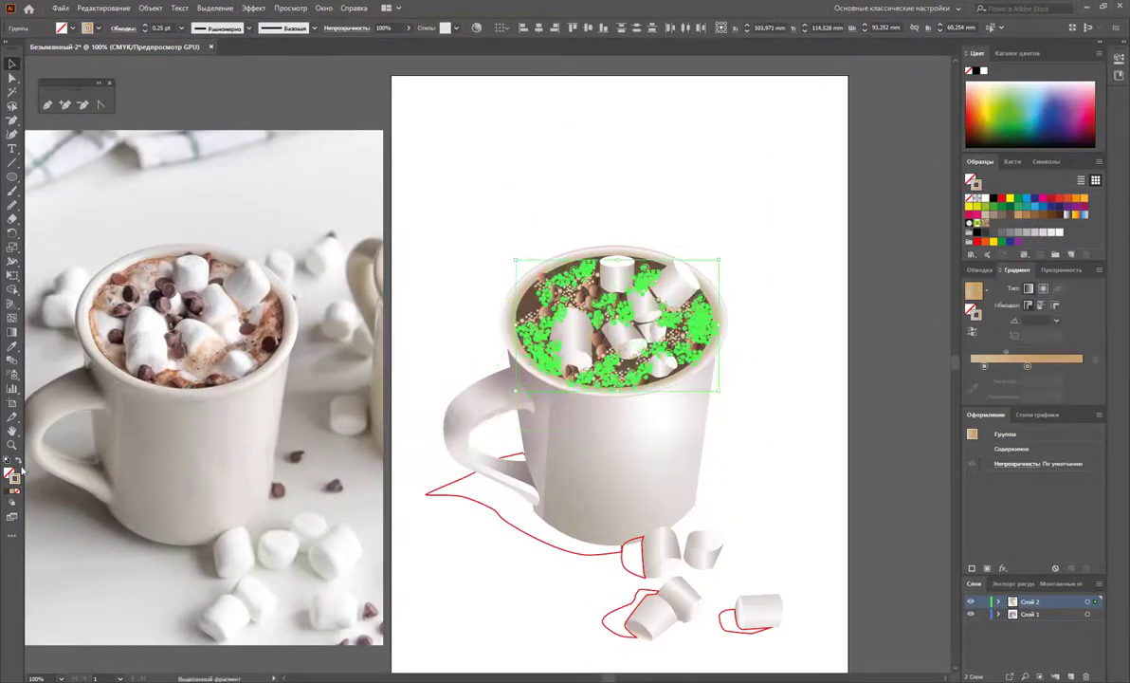
Select the shadow outline beneath the mug and send it behind the mug
click(1023, 218)
click(571, 341)
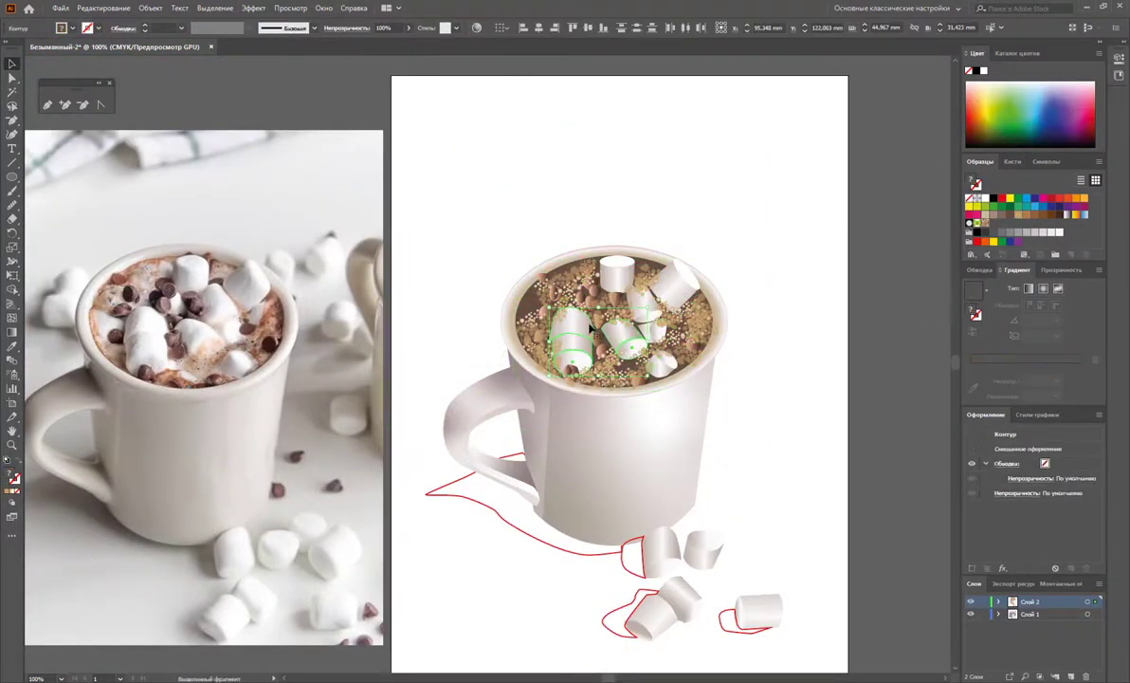
click(569, 365)
scroll(559, 393, up, 5)
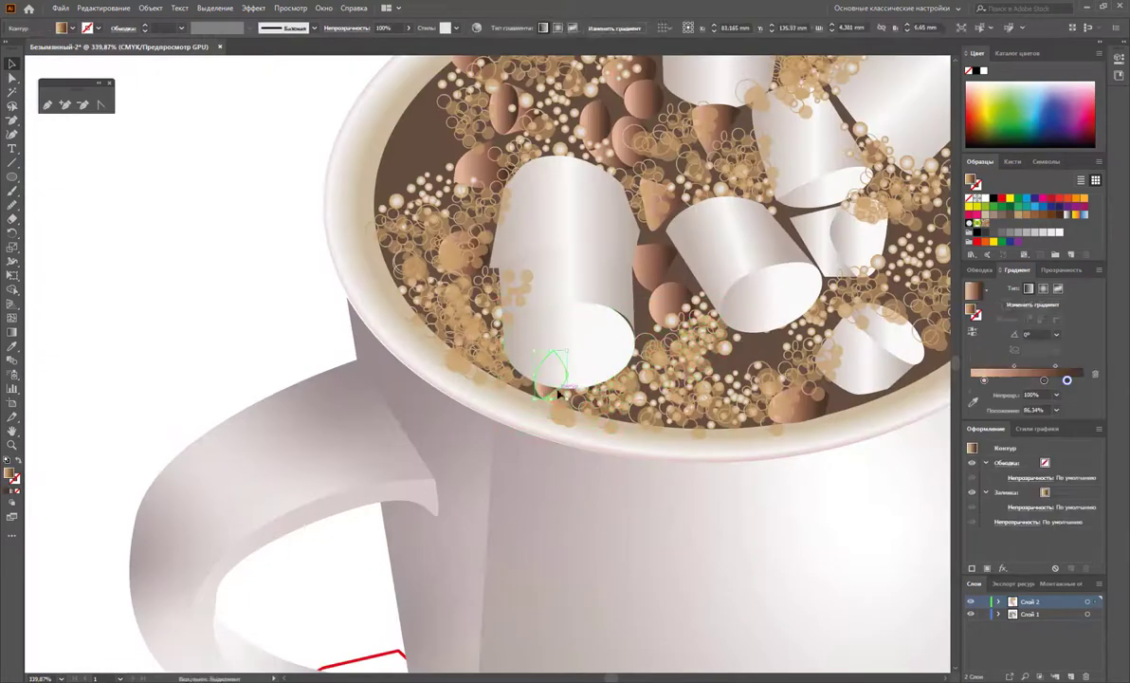
scroll(151, 239, down, 5)
click(557, 495)
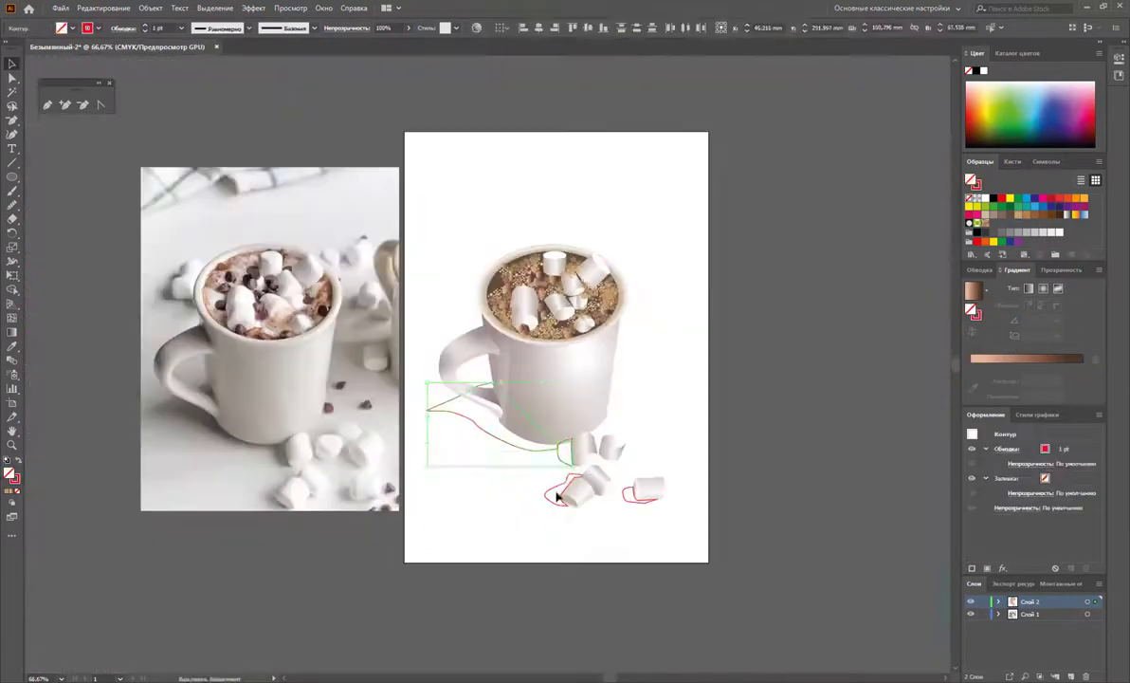
right_click(497, 403)
click(769, 628)
Fill the shadow black, apply an 81.7 px Gaussian Blur, and fit the artboard to the artwork
click(253, 8)
click(465, 313)
drag(790, 229, 808, 229)
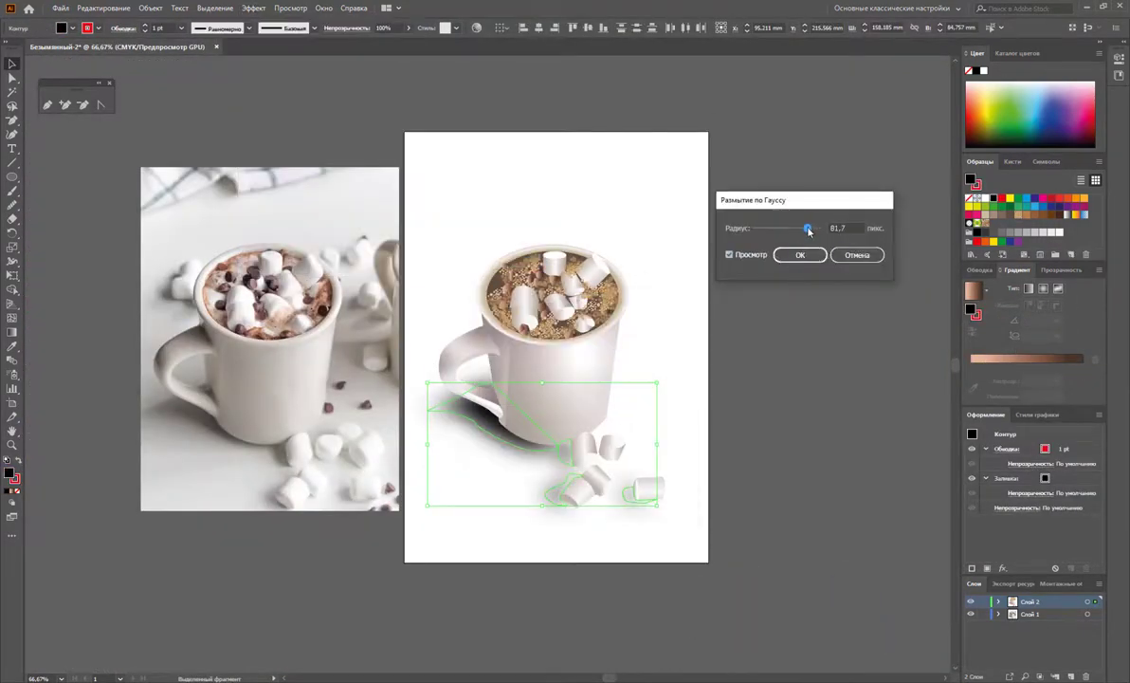
click(800, 254)
click(761, 469)
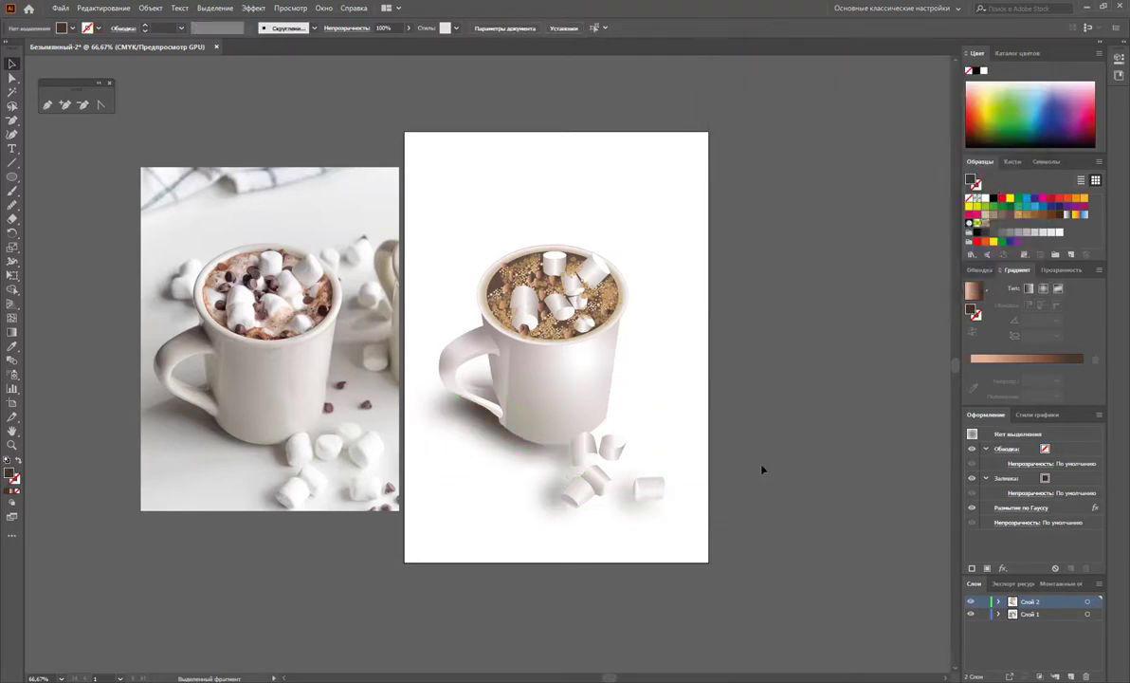
key(y)
click(581, 386)
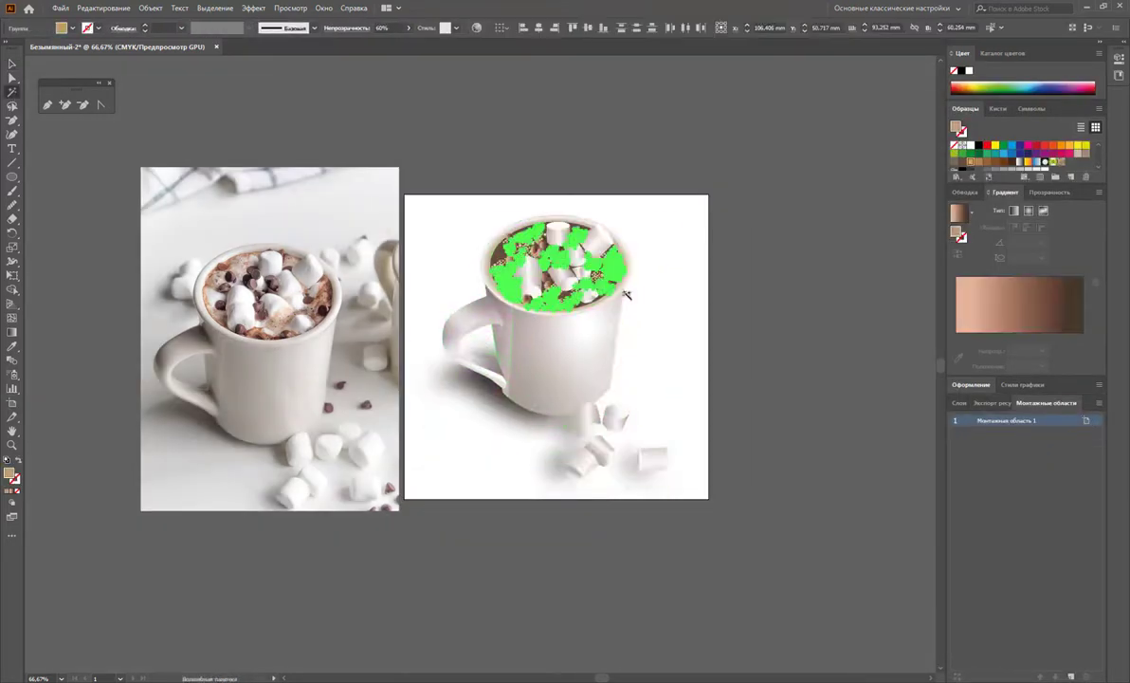
scroll(601, 197, up, 3)
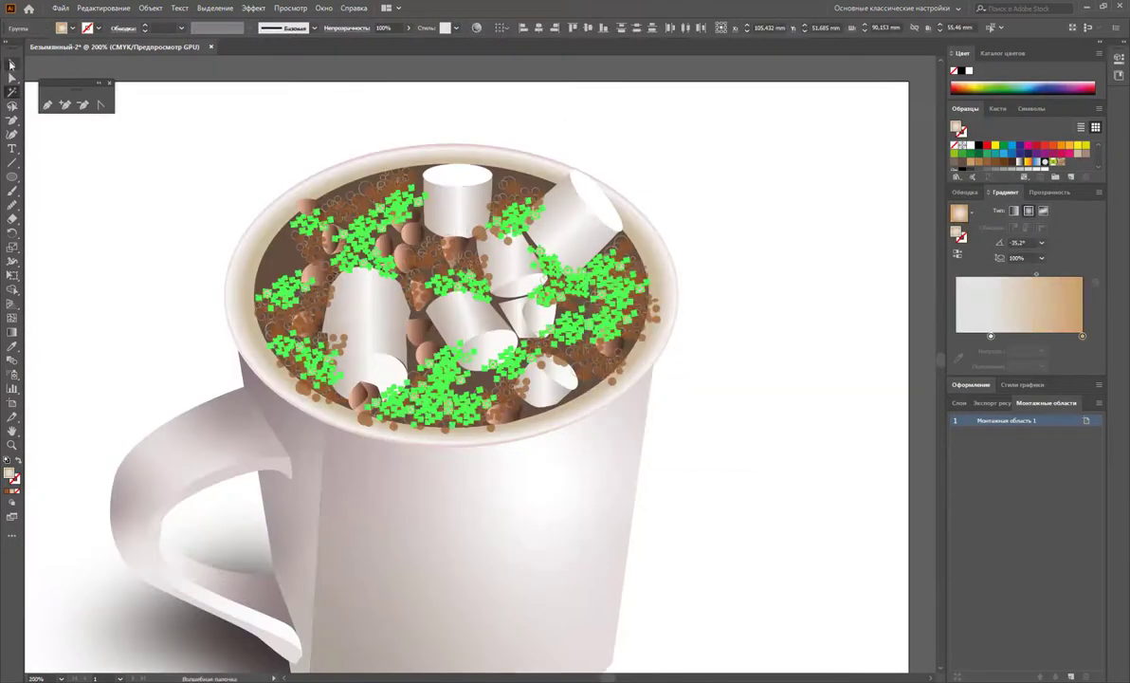
click(12, 64)
click(339, 239)
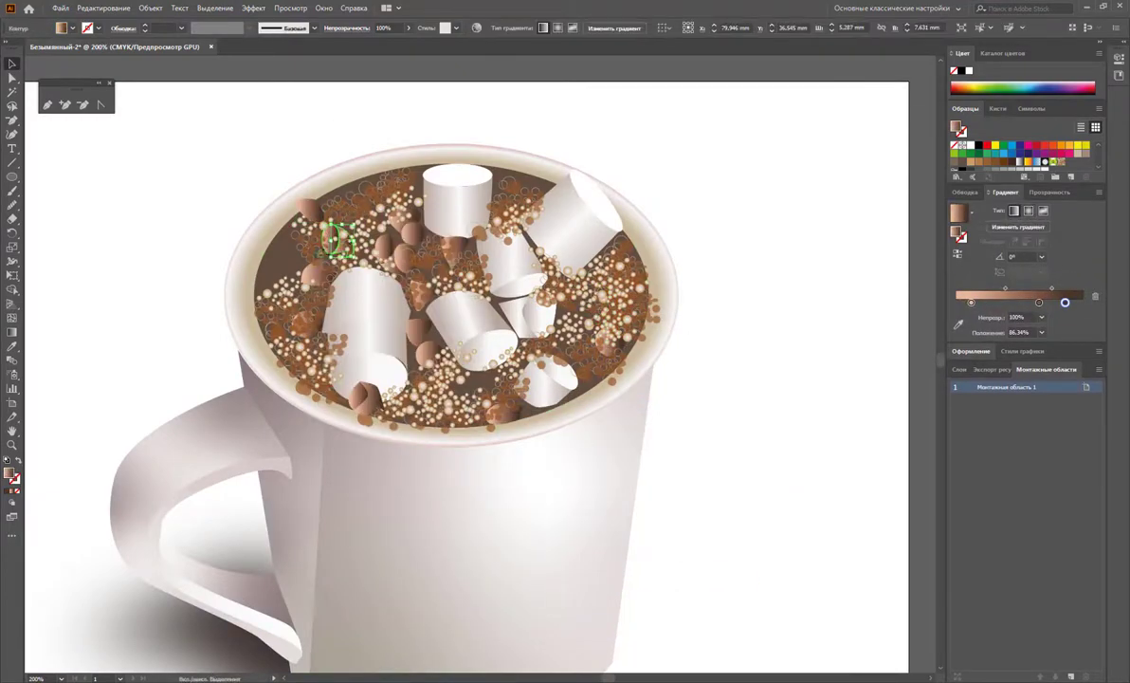